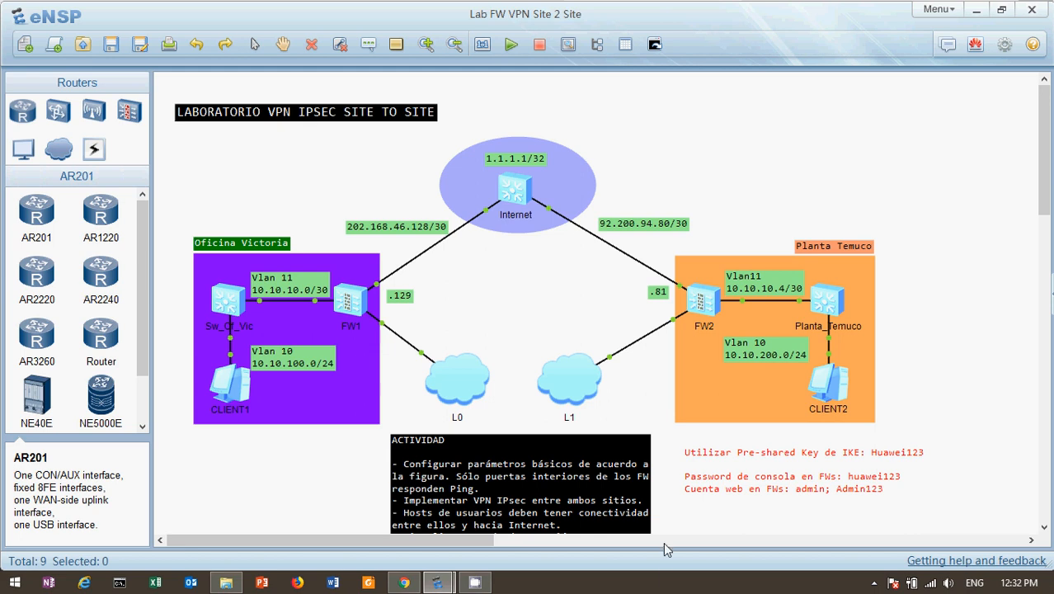
Step: Check the running processes in Task Manager, then close it
{"action": "right_click", "coordinate": [661, 580]}
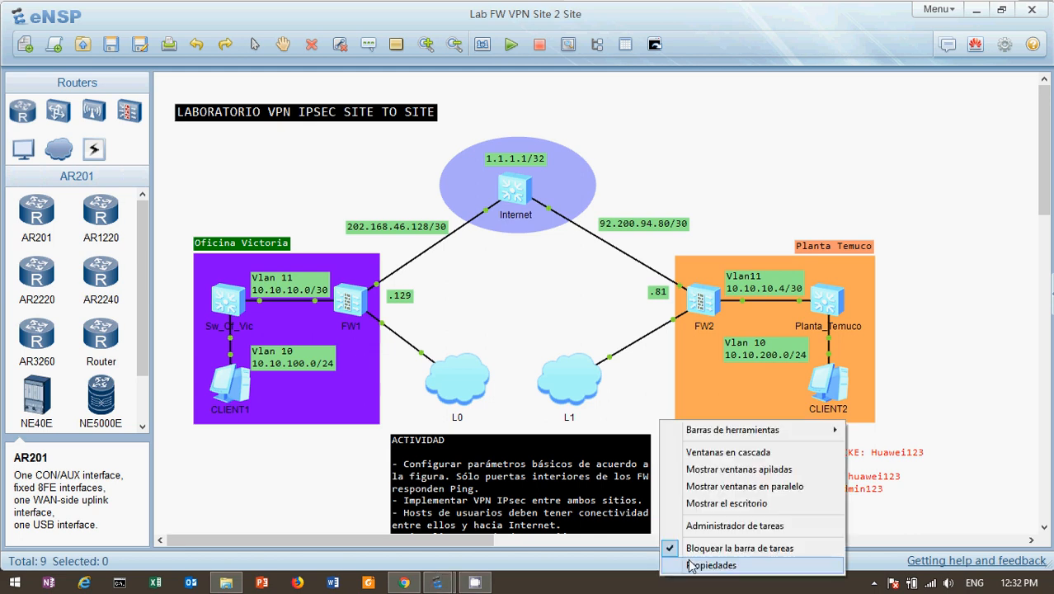
{"action": "left_click", "coordinate": [719, 525]}
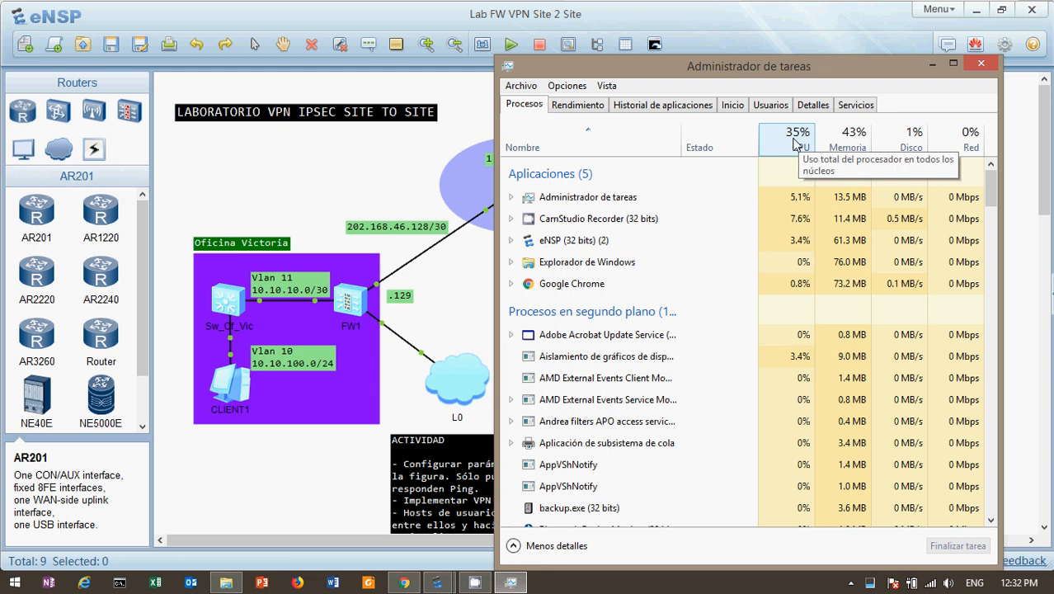
{"action": "left_click", "coordinate": [981, 65]}
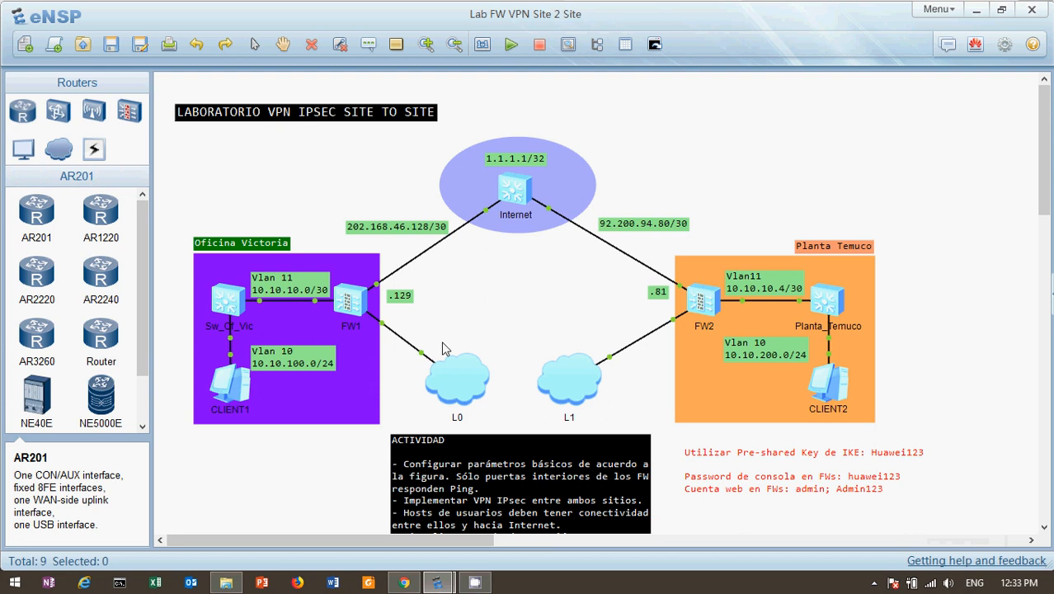
{"action": "mouse_move", "coordinate": [444, 348]}
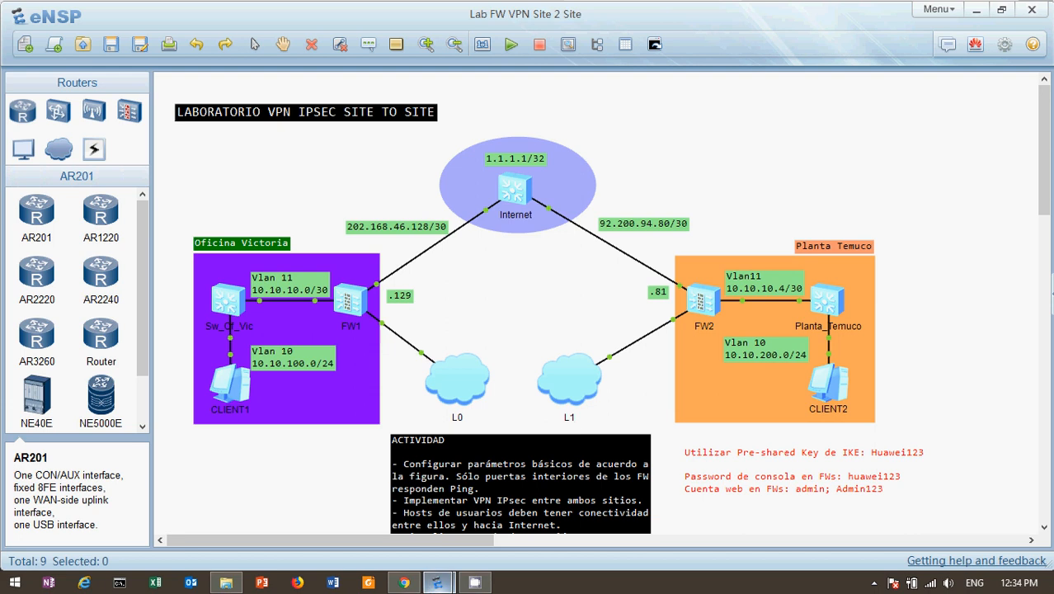
Step: Compare the FW_ZCO and FW_Of_Vic consoles with the eNSP topology, then open FW_ZCO's Object section
{"action": "left_click", "coordinate": [412, 582]}
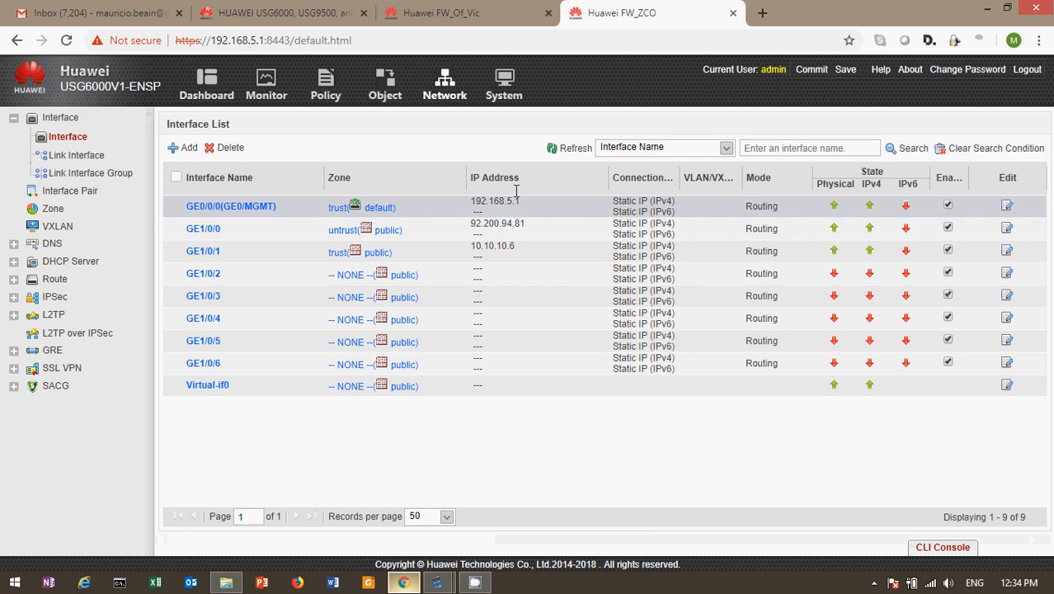
{"action": "left_click", "coordinate": [499, 17]}
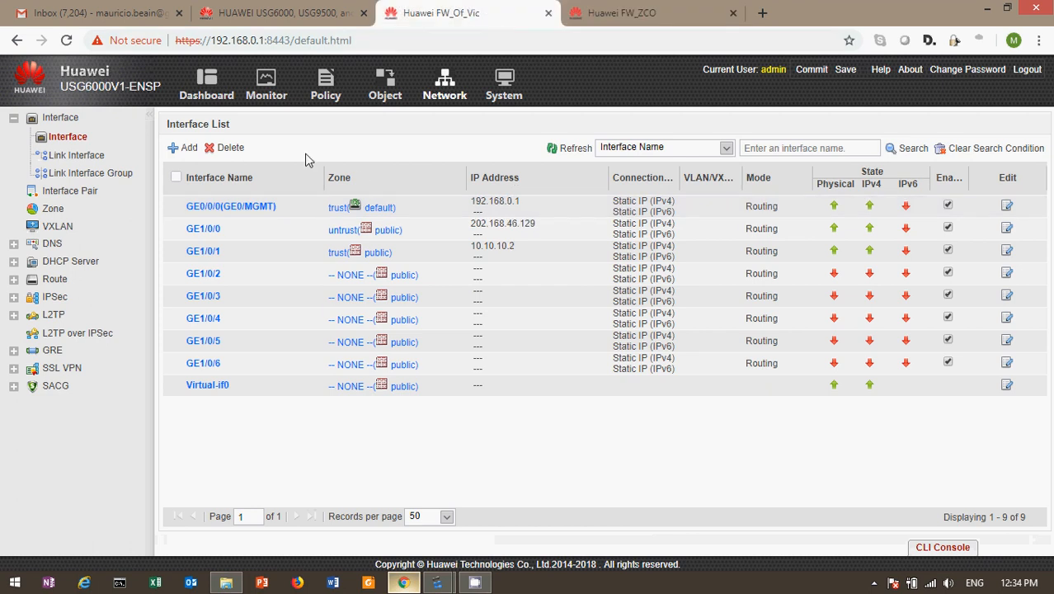
{"action": "mouse_move", "coordinate": [435, 577]}
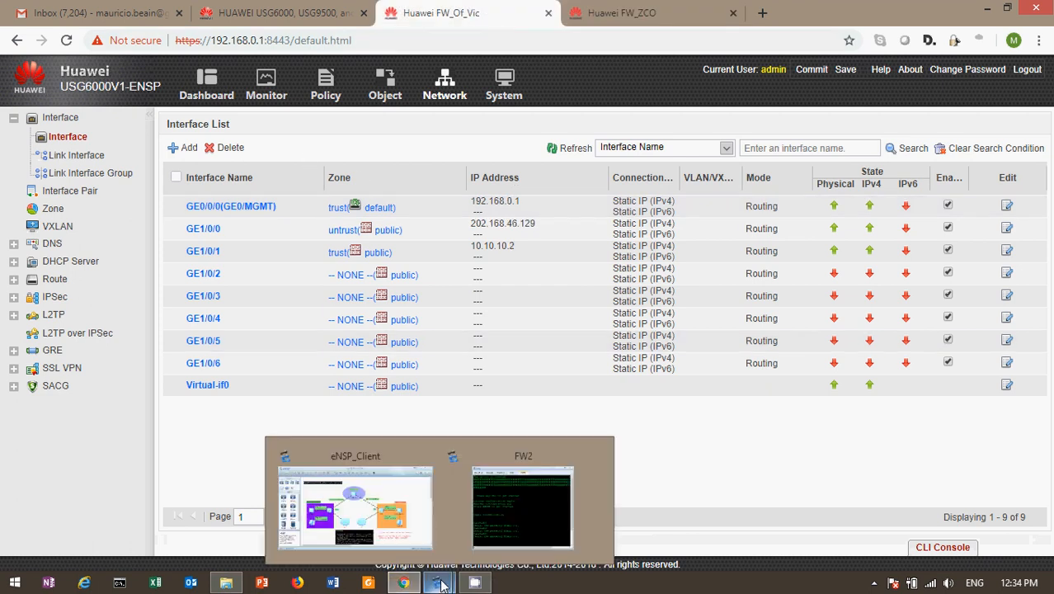
{"action": "left_click", "coordinate": [375, 518]}
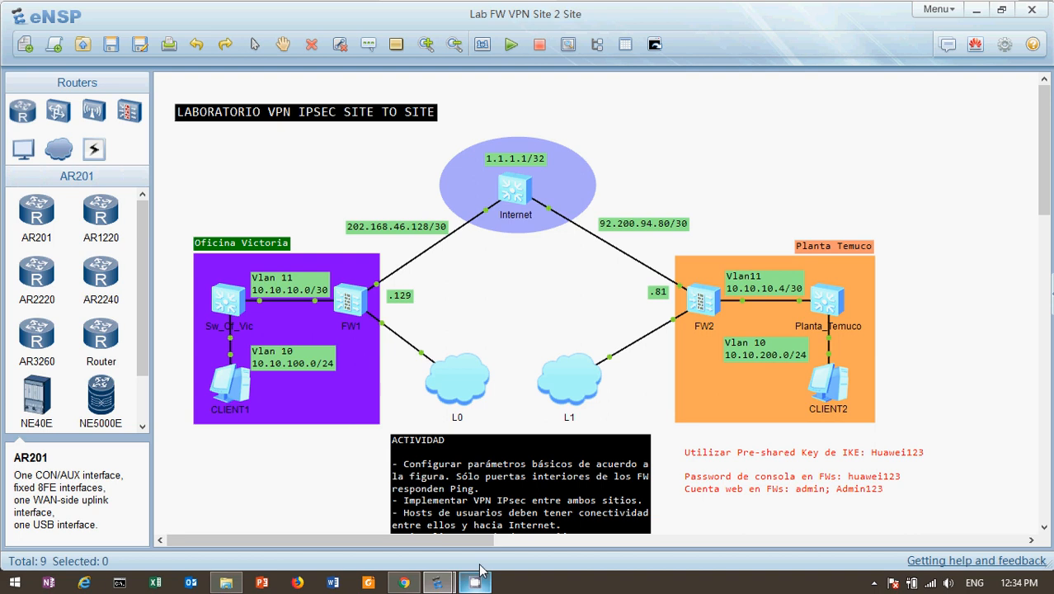
{"action": "left_click", "coordinate": [404, 583]}
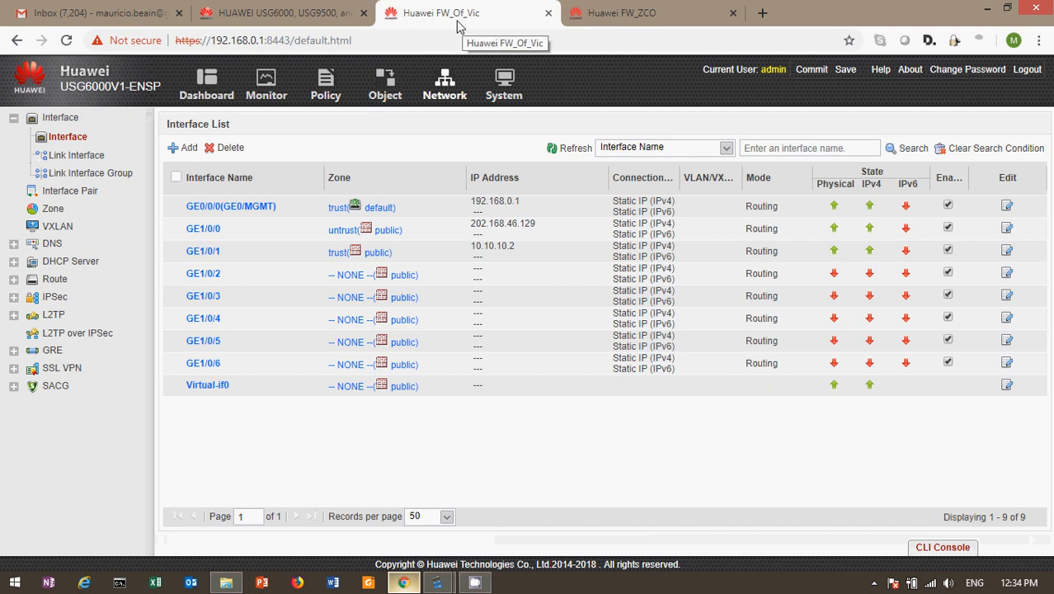
{"action": "left_click", "coordinate": [503, 85]}
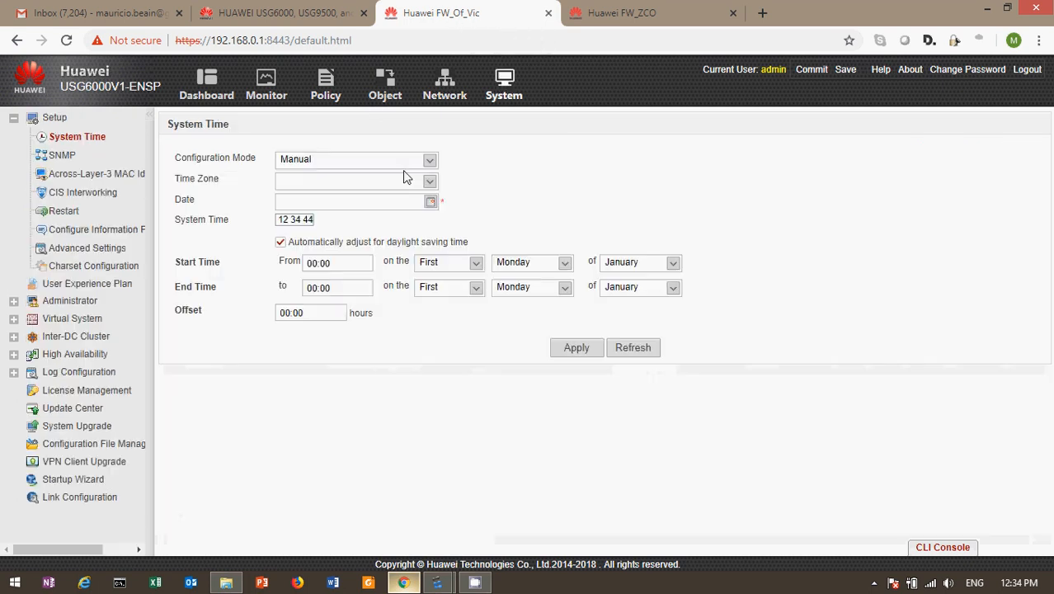
{"action": "left_click", "coordinate": [463, 85]}
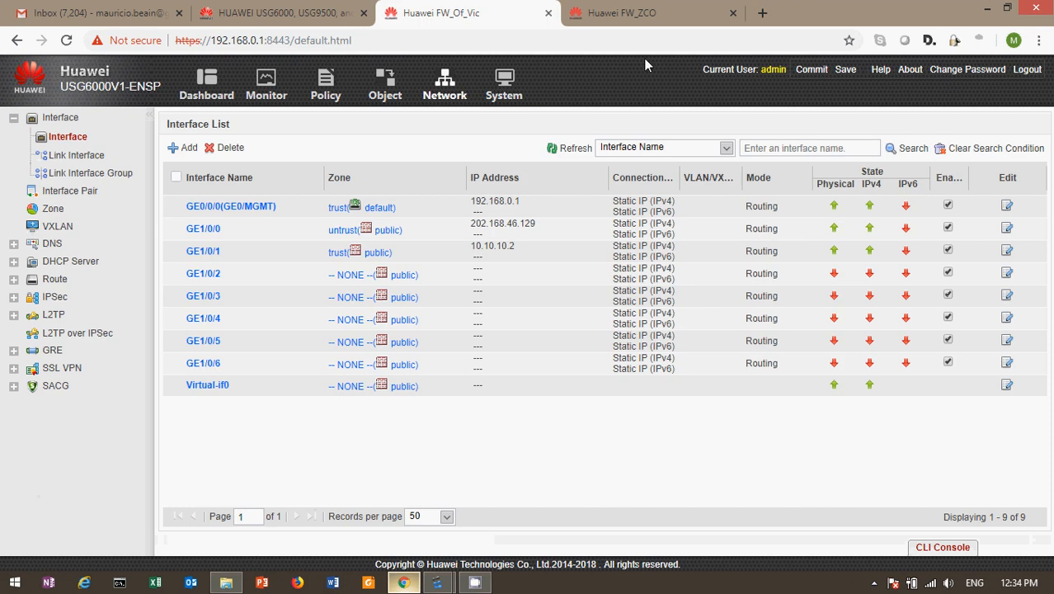
{"action": "left_click", "coordinate": [643, 15]}
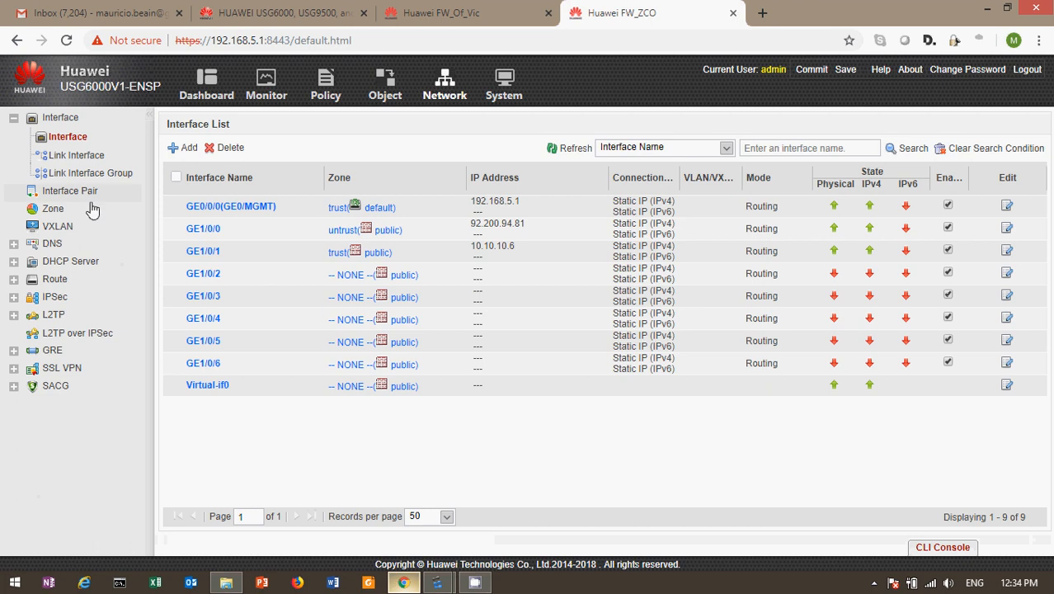
{"action": "left_click", "coordinate": [384, 87]}
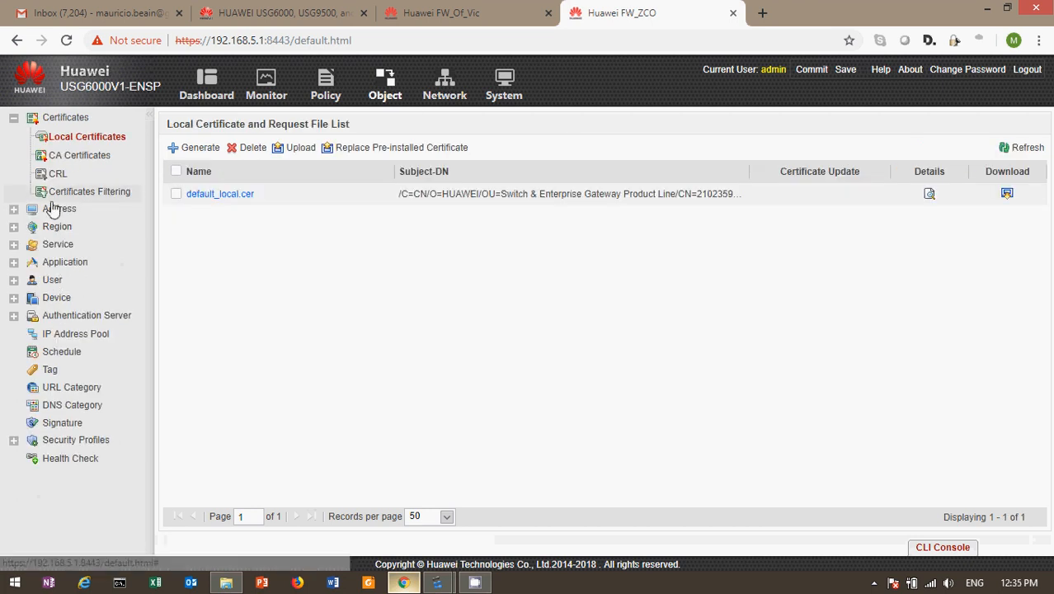
Step: Show FW_ZCO's address object list under Object > Address
{"action": "left_click", "coordinate": [51, 203]}
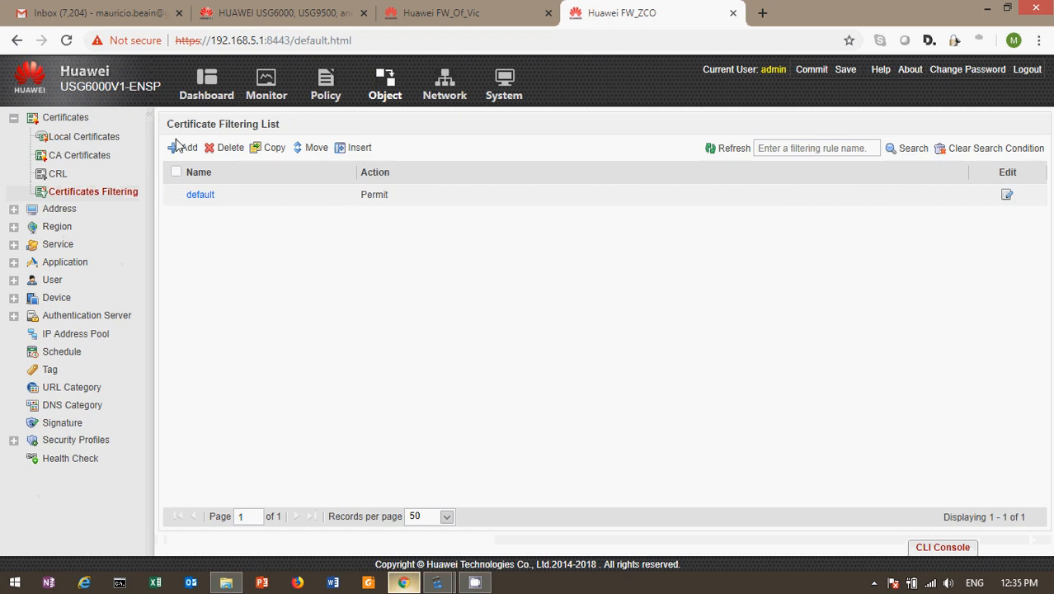
{"action": "left_click", "coordinate": [13, 211]}
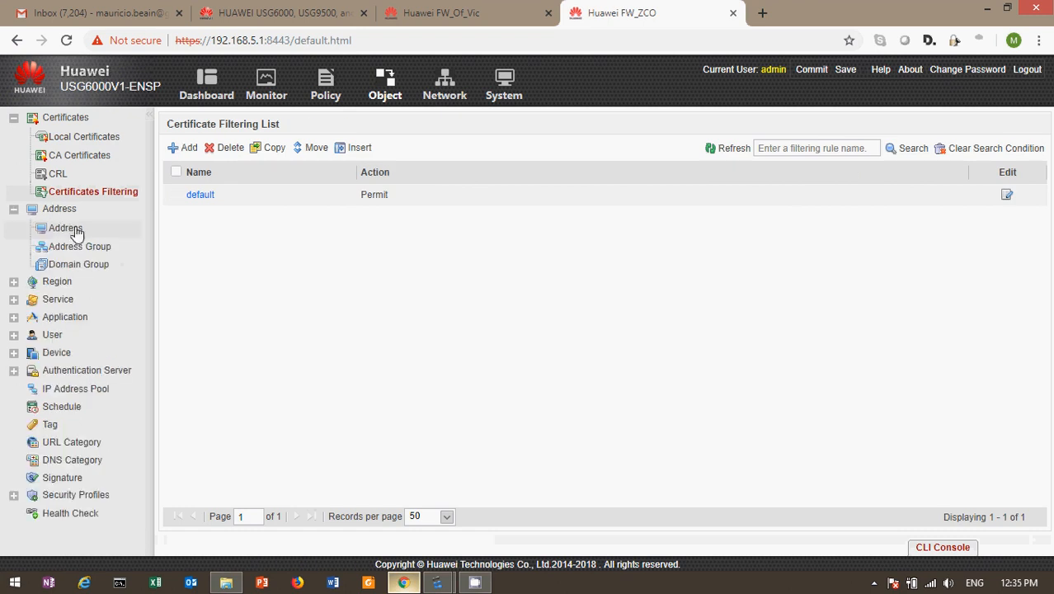
{"action": "left_click", "coordinate": [67, 228]}
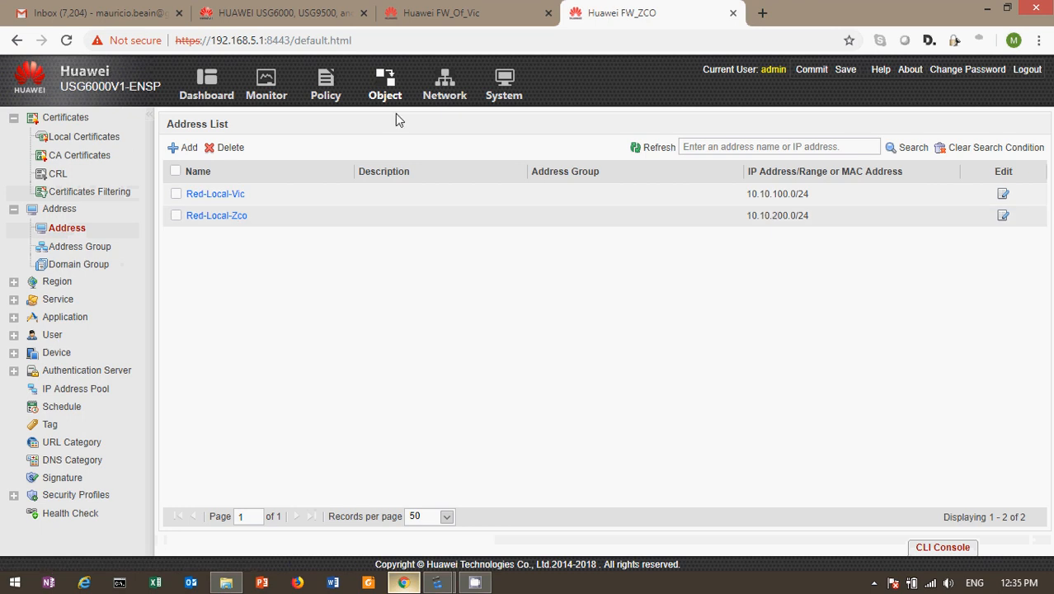
Step: Show FW_Of_Vic's address objects Red-Local-Vic 10.10.100.0/24 and Red-Local-Zco 10.10.200.0/24
{"action": "left_click", "coordinate": [421, 14]}
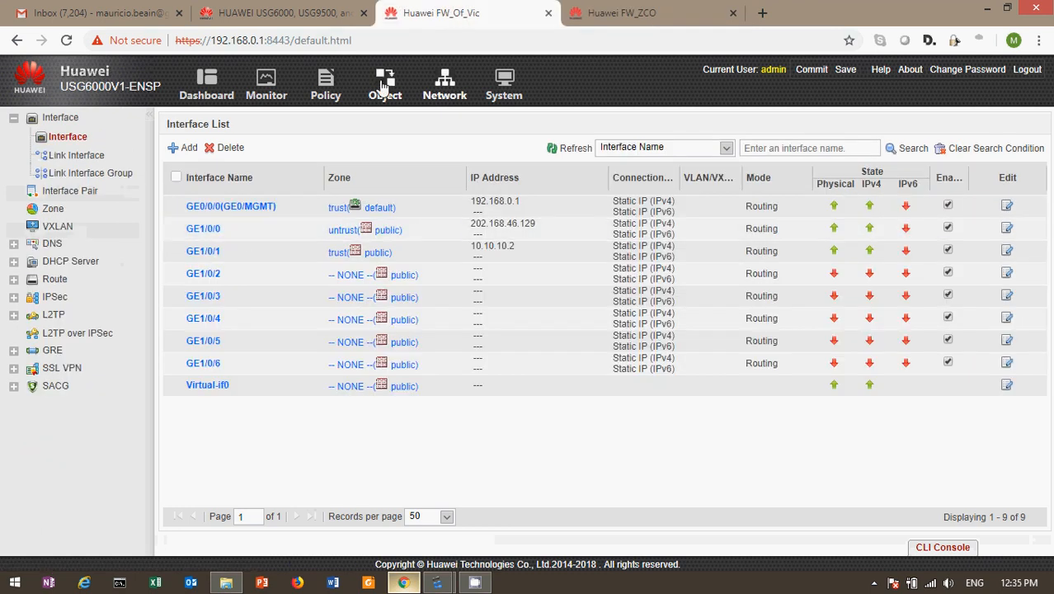
{"action": "left_click", "coordinate": [383, 87]}
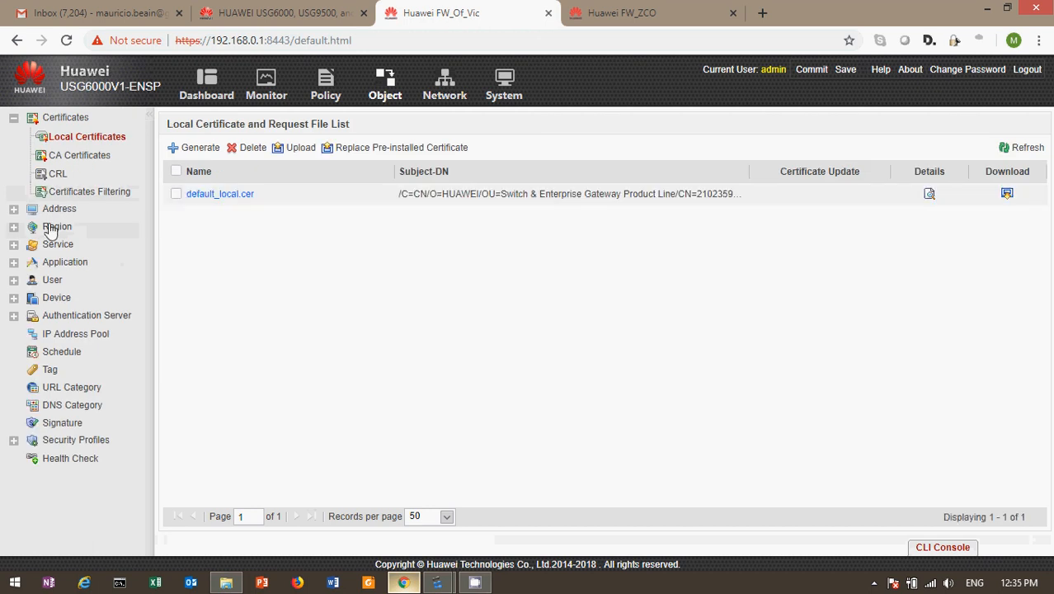
{"action": "left_click", "coordinate": [14, 209]}
{"action": "left_click", "coordinate": [72, 235]}
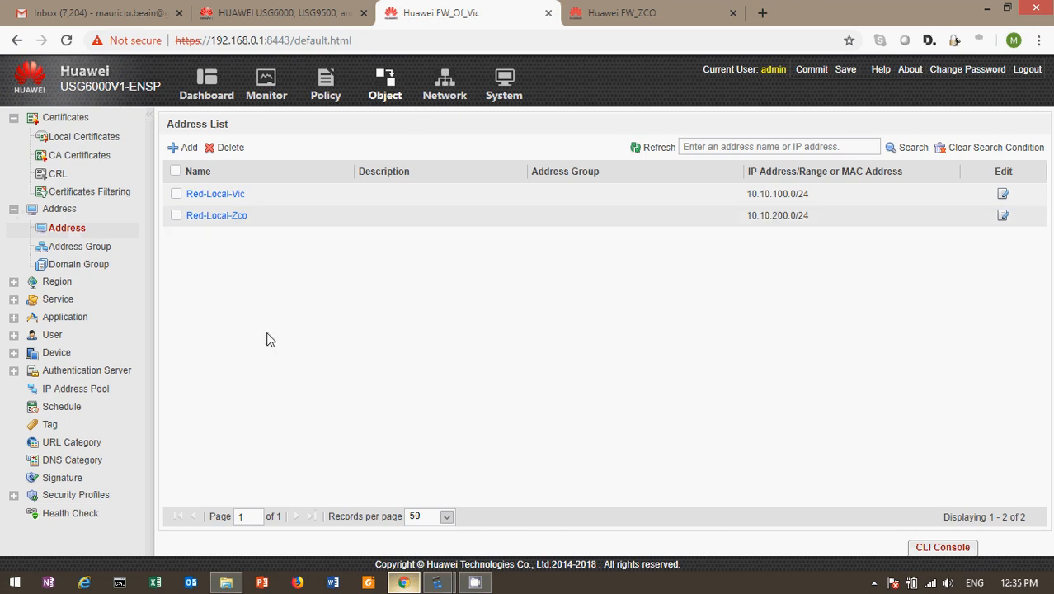
Step: Open FW_Of_Vic's IPSec policy list under Network > IPSec
{"action": "left_click", "coordinate": [501, 85]}
{"action": "left_click", "coordinate": [445, 84]}
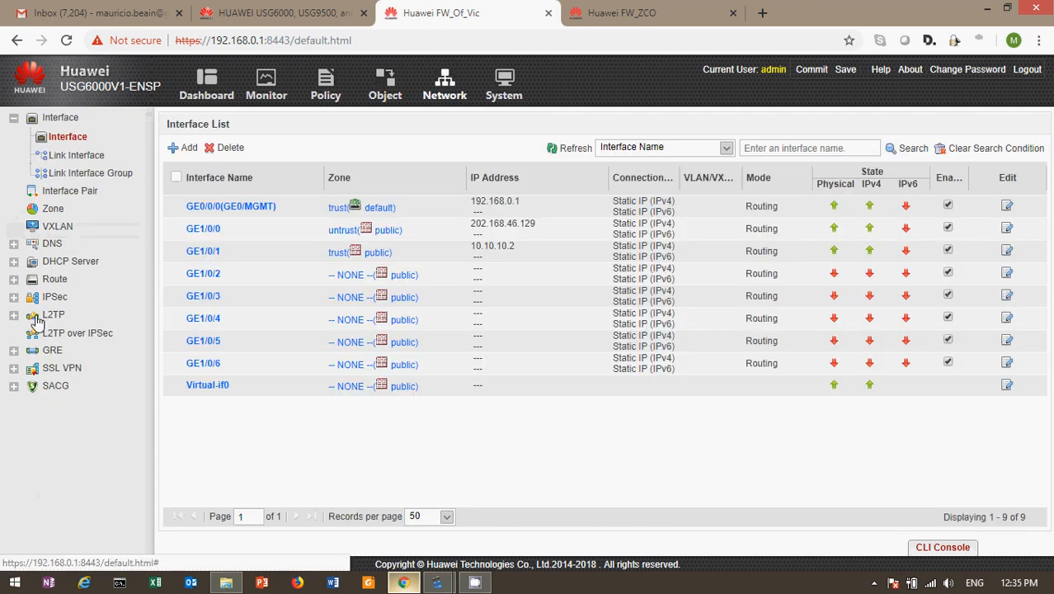
{"action": "left_click", "coordinate": [15, 298]}
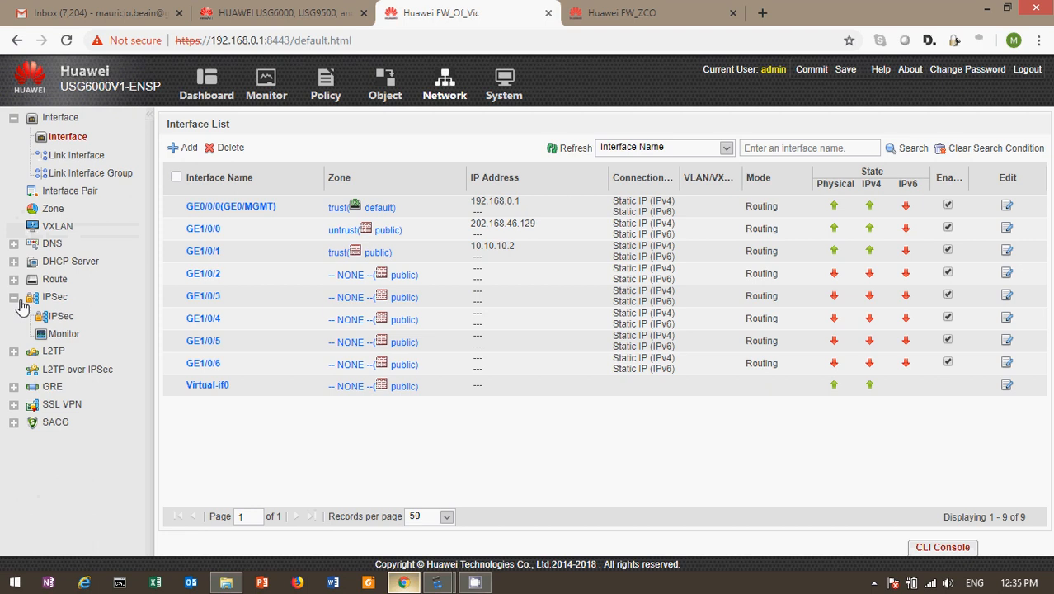
{"action": "left_click", "coordinate": [65, 317]}
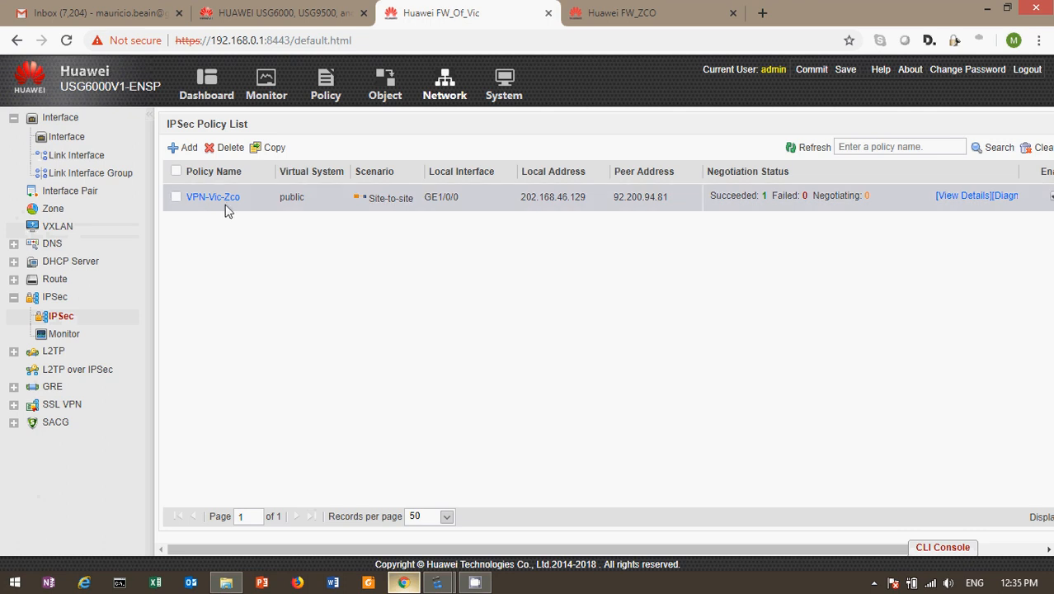
Step: Check FW_ZCO's IPSec policy list, then return to FW_Of_Vic's VPN-Vic-Zco policy
{"action": "left_click", "coordinate": [635, 14]}
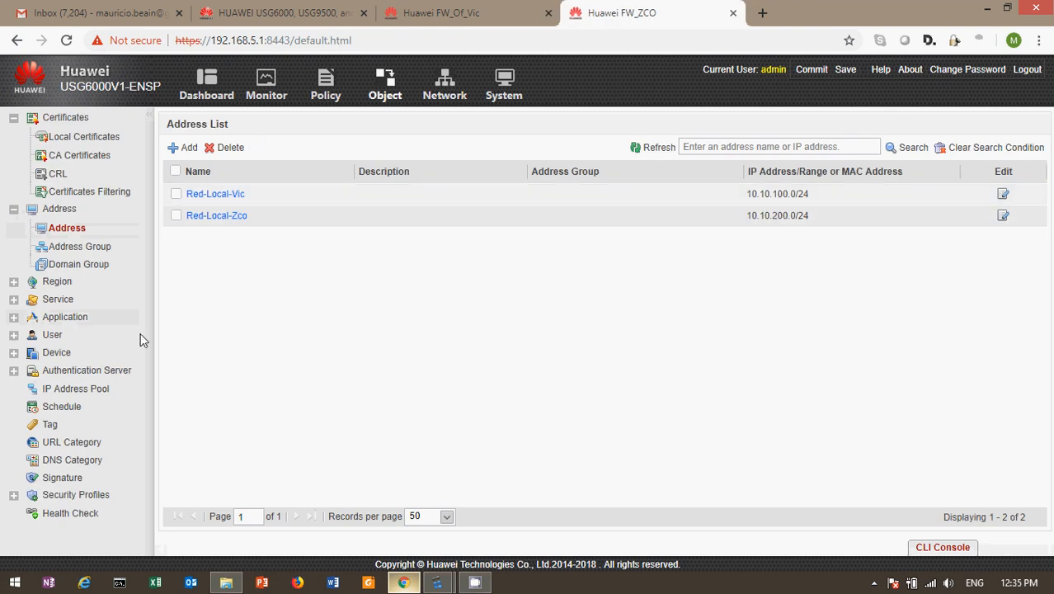
{"action": "left_click", "coordinate": [325, 89]}
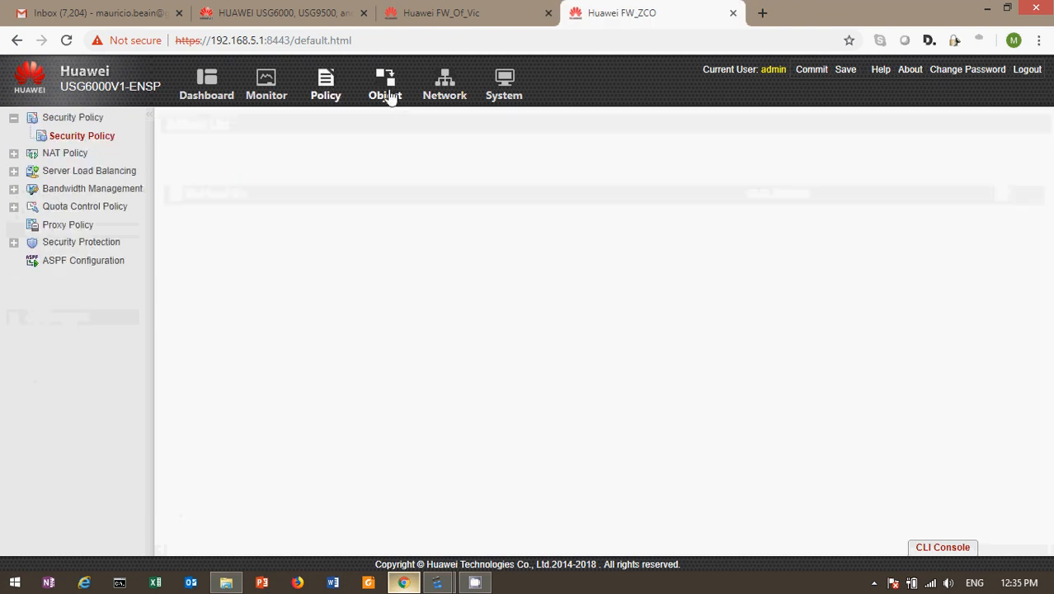
{"action": "left_click", "coordinate": [388, 94]}
{"action": "left_click", "coordinate": [448, 98]}
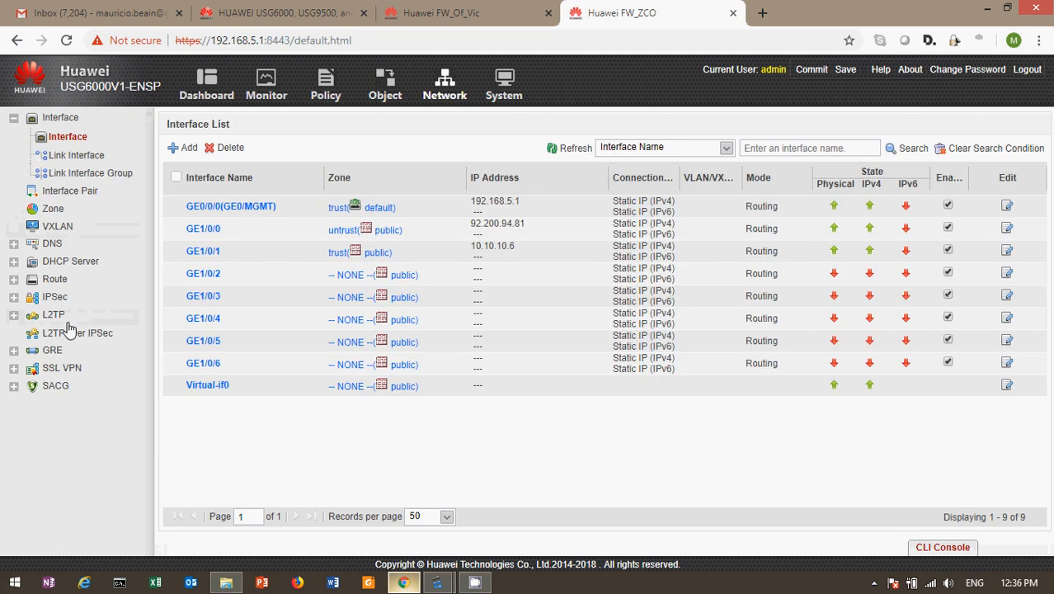
{"action": "left_click", "coordinate": [14, 298]}
{"action": "left_click", "coordinate": [59, 316]}
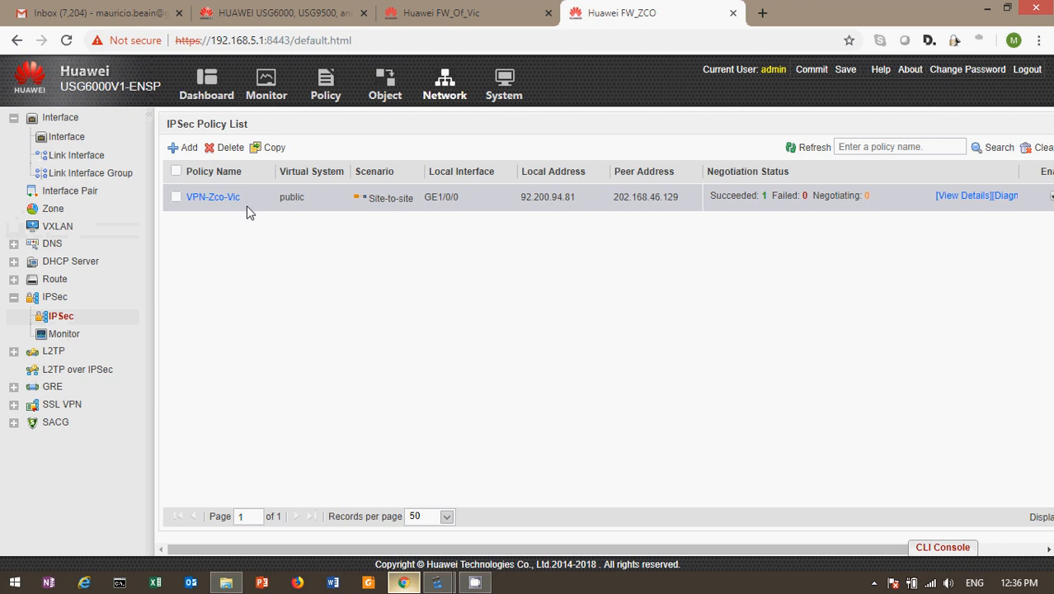
{"action": "left_click", "coordinate": [435, 16]}
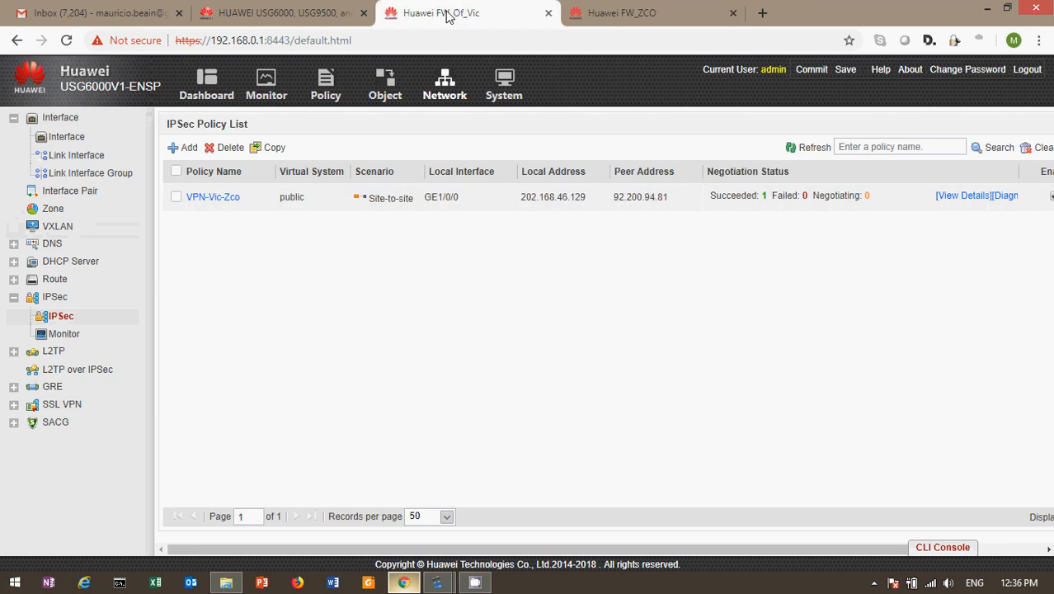
{"action": "left_click", "coordinate": [226, 202]}
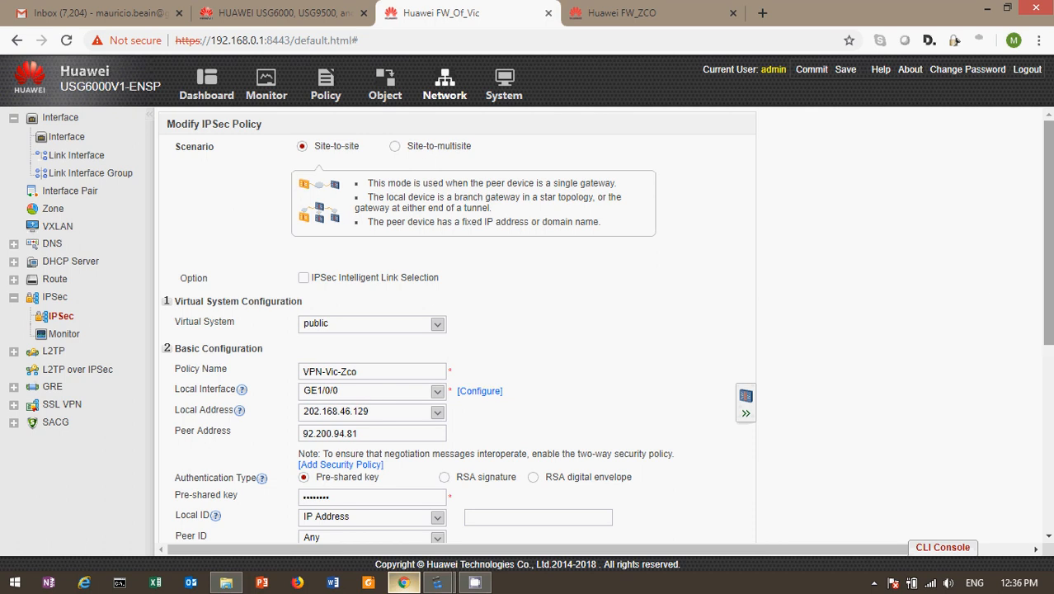
{"action": "scroll", "coordinate": [1047, 231], "scroll_direction": "down", "scroll_amount": 2}
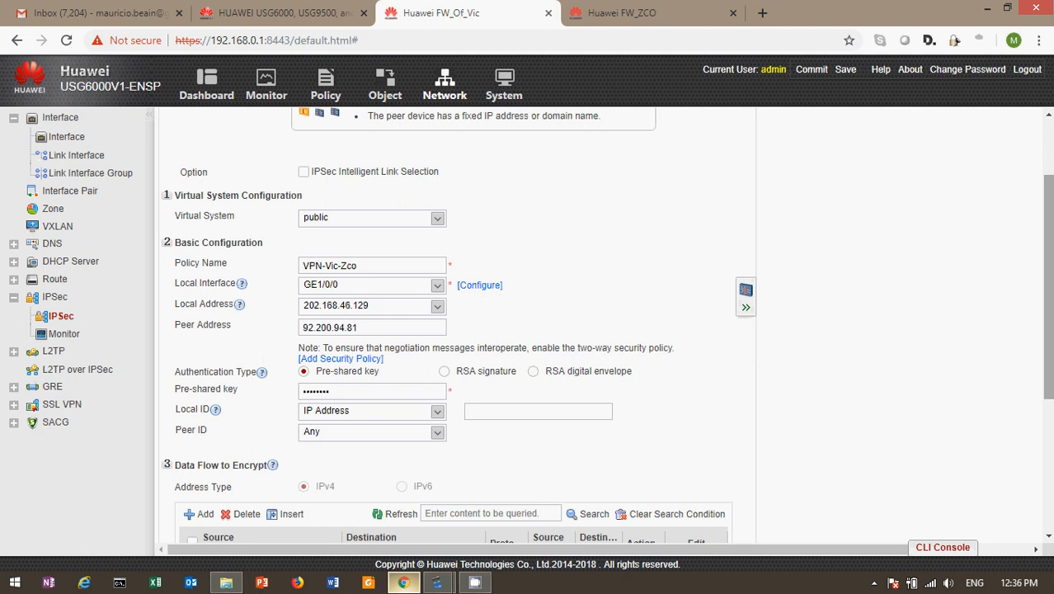
{"action": "left_click_drag", "start_coordinate": [1048, 318], "coordinate": [1048, 388]}
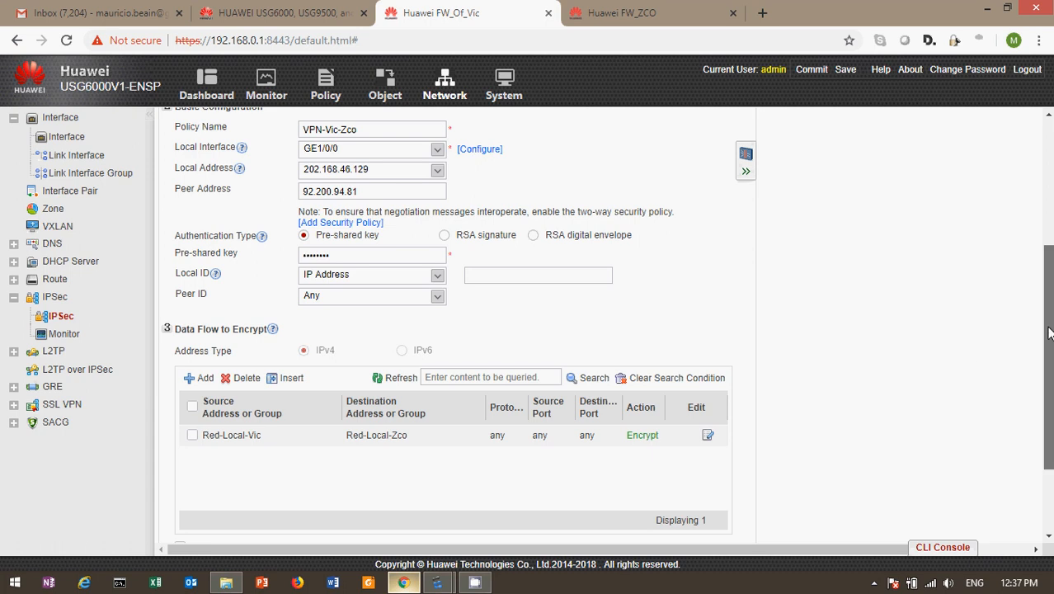
{"action": "left_click_drag", "start_coordinate": [1048, 332], "coordinate": [1048, 395]}
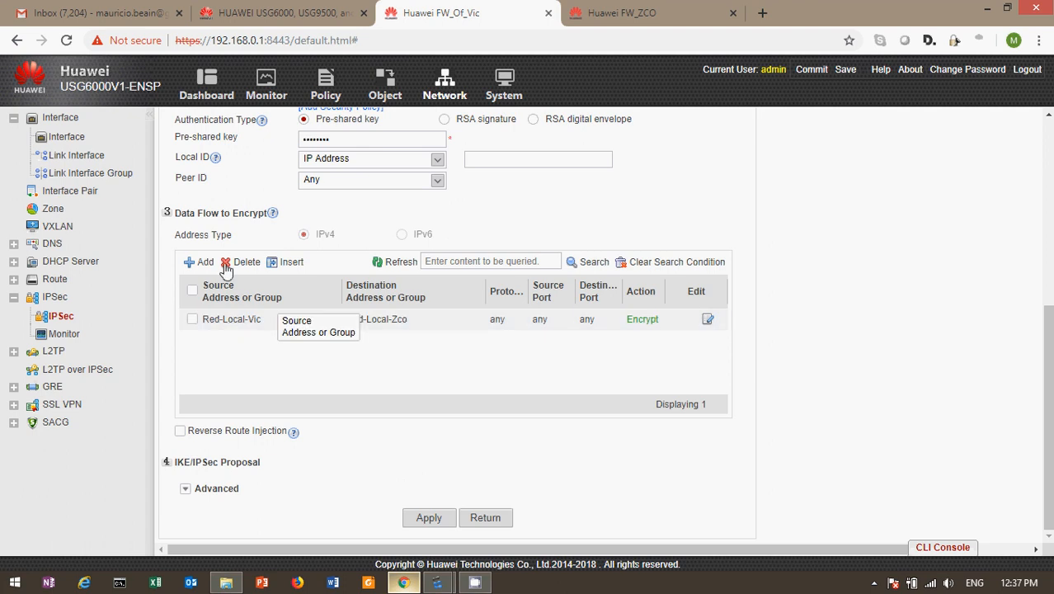
{"action": "left_click", "coordinate": [291, 319]}
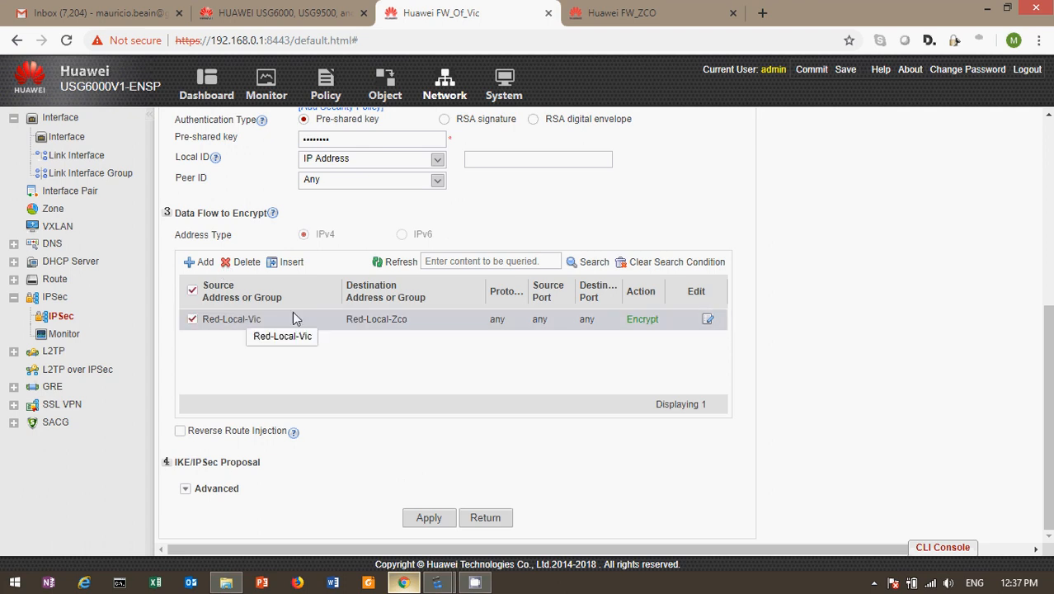
{"action": "left_click", "coordinate": [708, 319]}
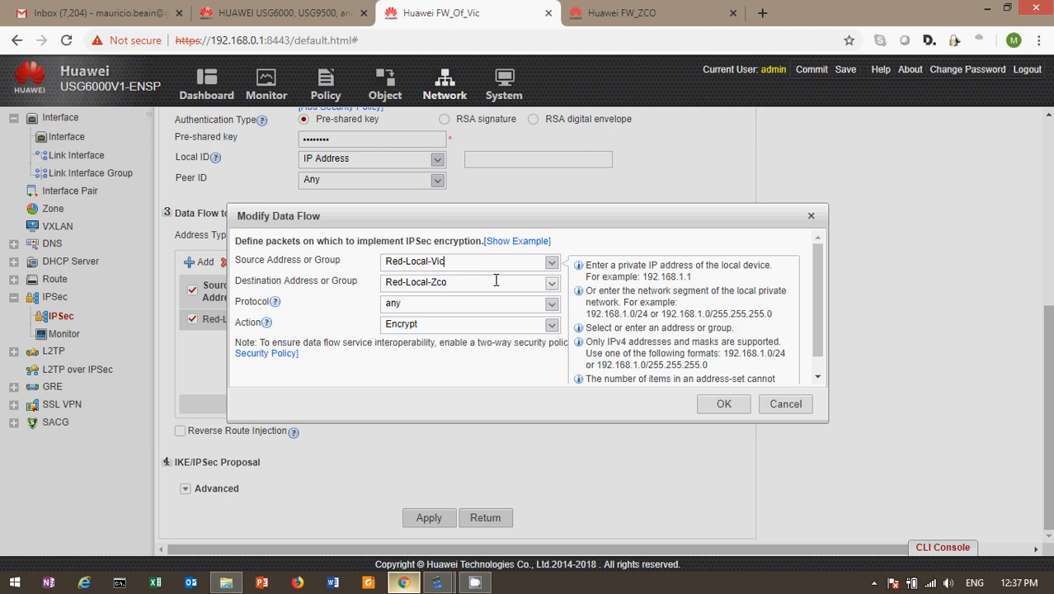
{"action": "left_click", "coordinate": [552, 305]}
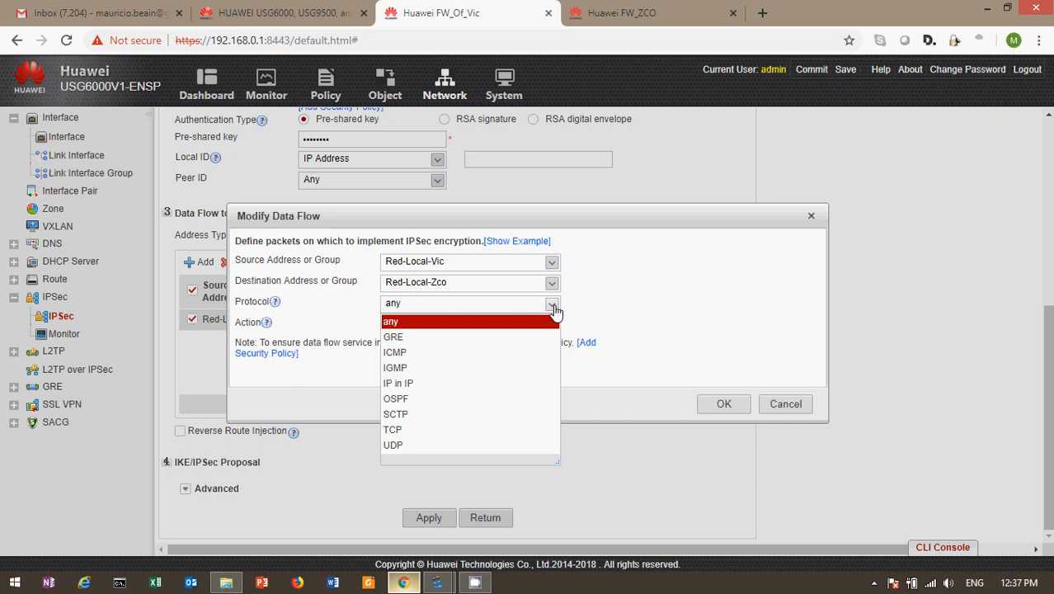
{"action": "left_click", "coordinate": [478, 304]}
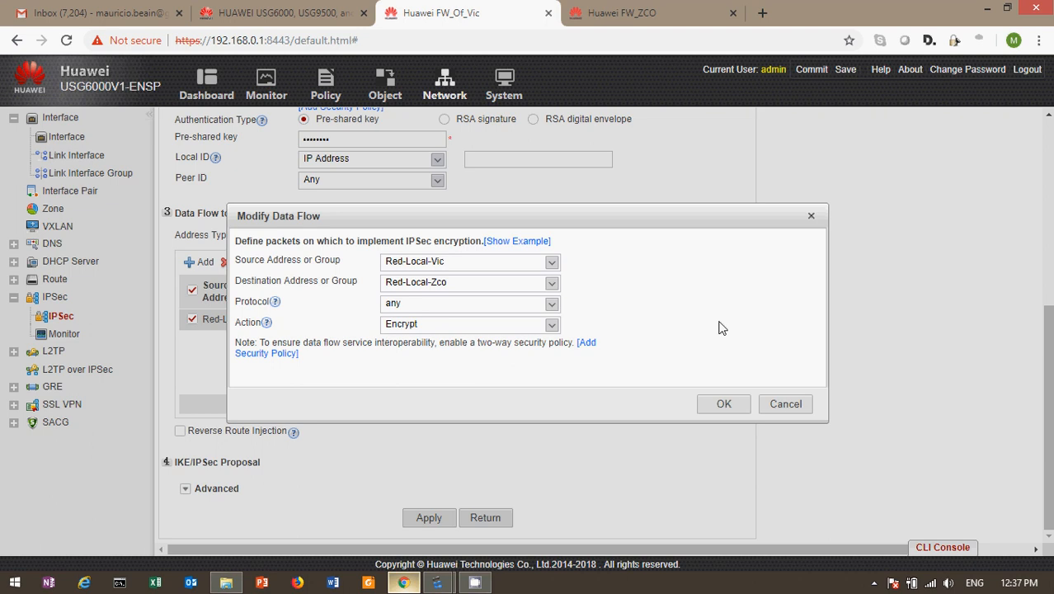
{"action": "left_click", "coordinate": [785, 403]}
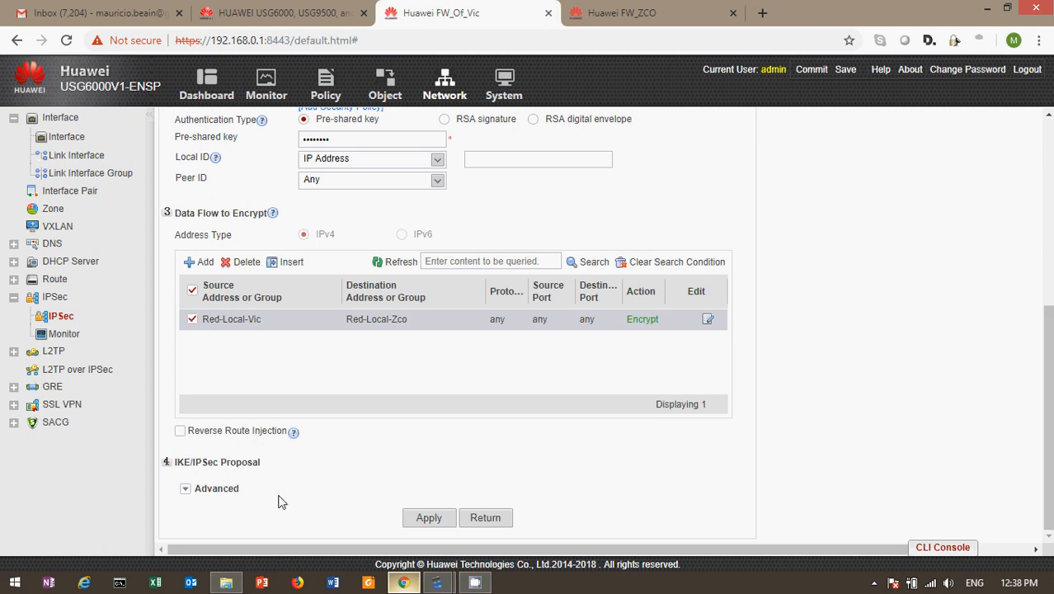
{"action": "left_click", "coordinate": [185, 489]}
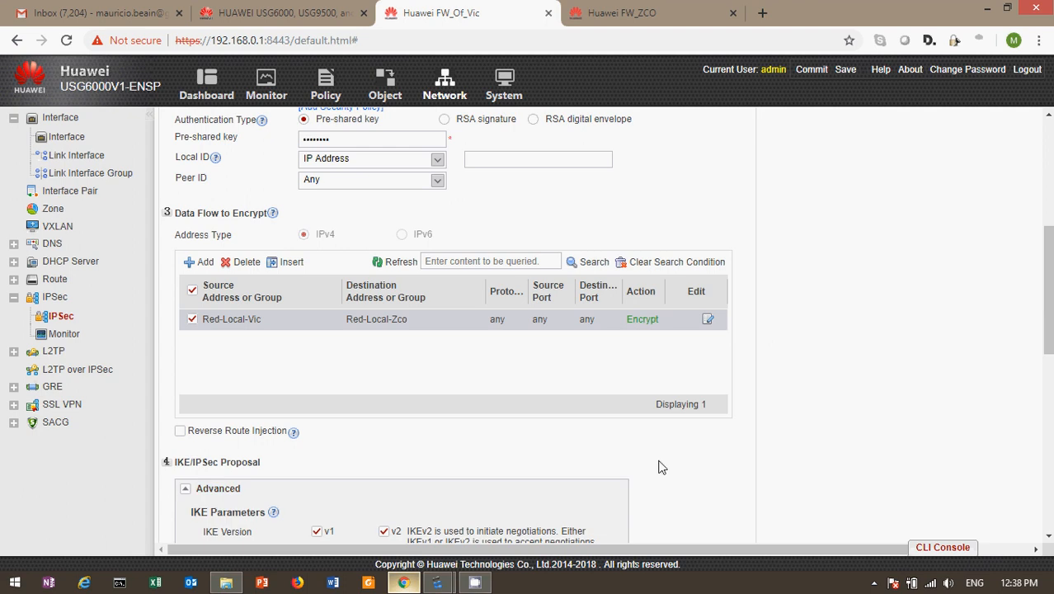
{"action": "left_click_drag", "start_coordinate": [1050, 293], "coordinate": [1049, 399]}
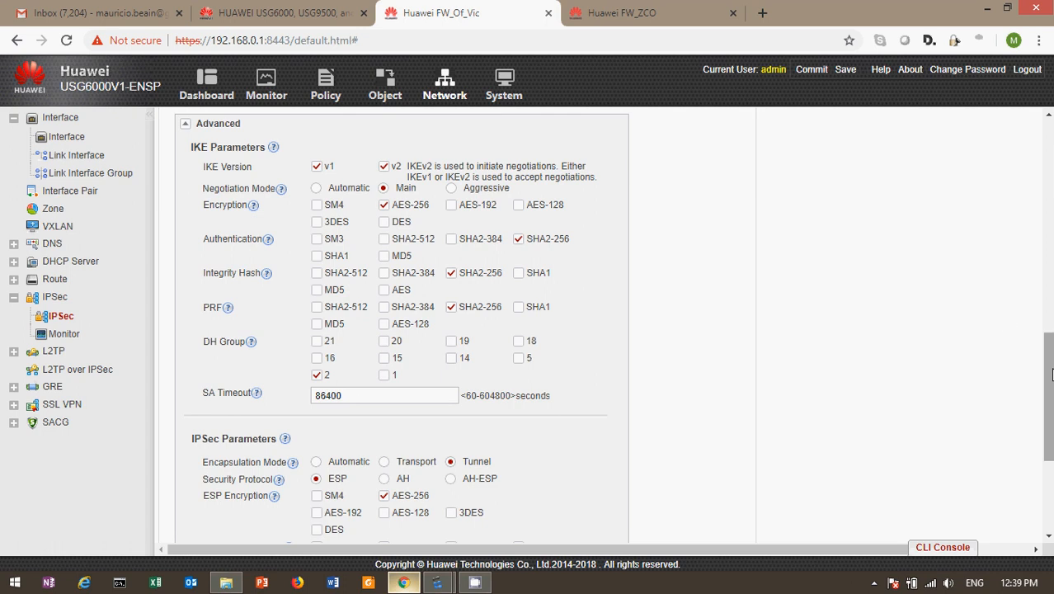
{"action": "left_click_drag", "start_coordinate": [1049, 375], "coordinate": [1049, 429]}
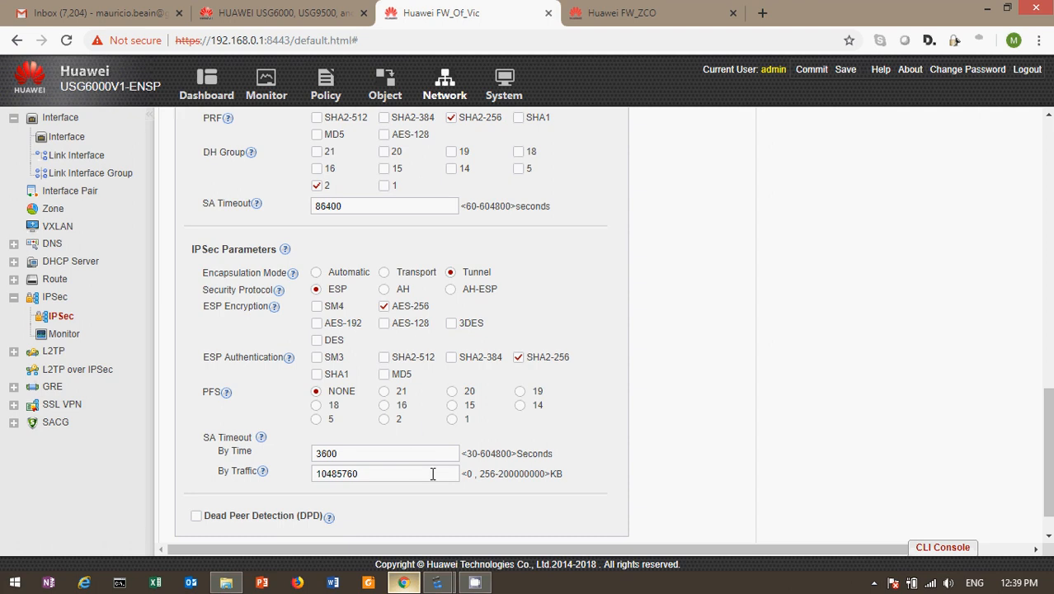
{"action": "scroll", "coordinate": [1051, 439], "scroll_direction": "down", "scroll_amount": 2}
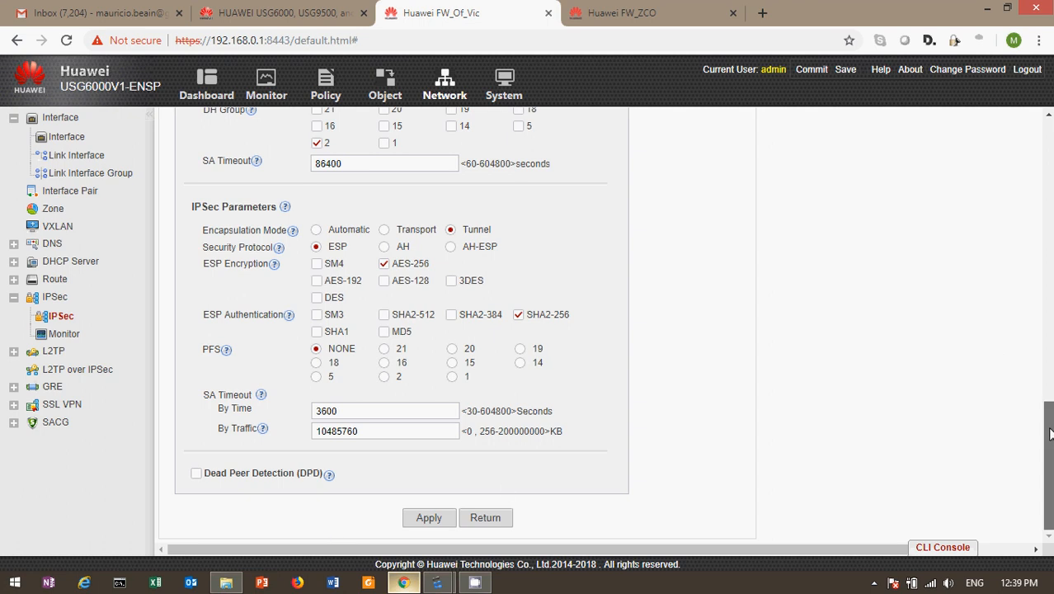
{"action": "left_click_drag", "start_coordinate": [1049, 434], "coordinate": [1048, 288]}
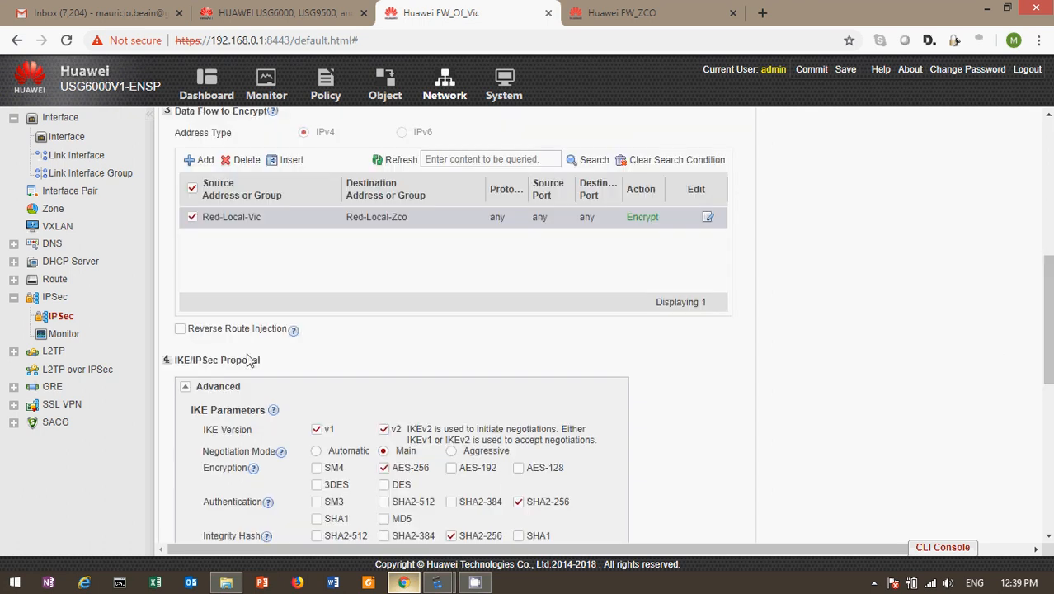
{"action": "left_click", "coordinate": [186, 386]}
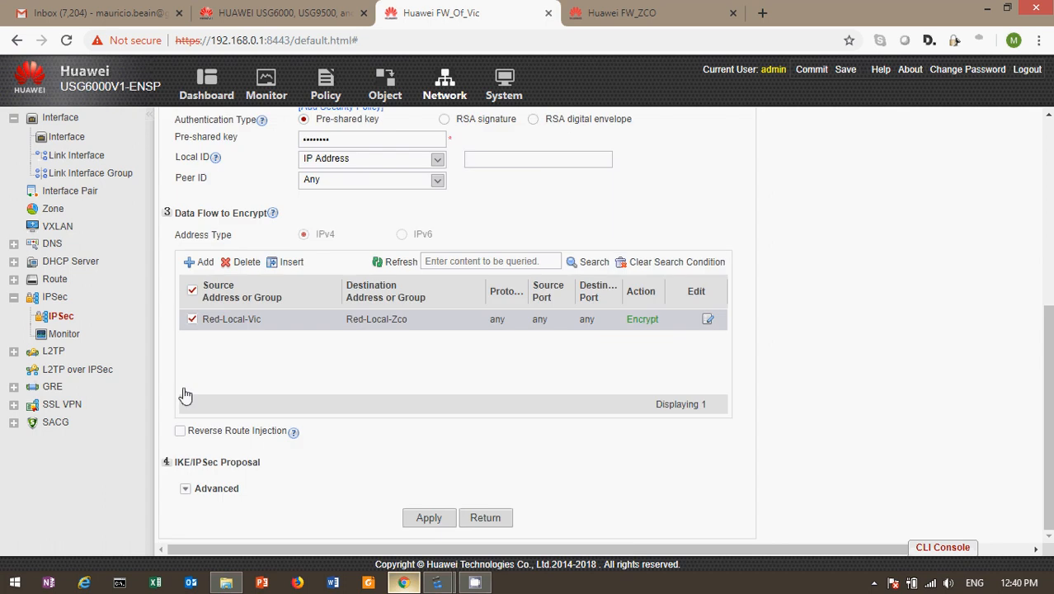
Step: Scroll the Modify IPsec Policy form and return to the IPSec Policy List without changes
{"action": "left_click_drag", "start_coordinate": [1050, 354], "coordinate": [1040, 513]}
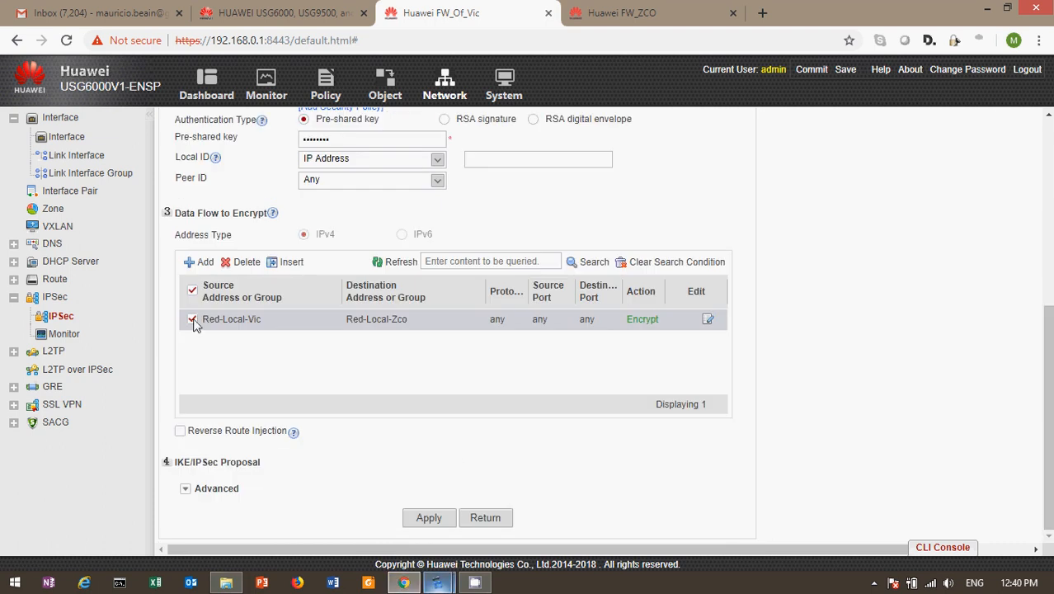
{"action": "left_click", "coordinate": [493, 521]}
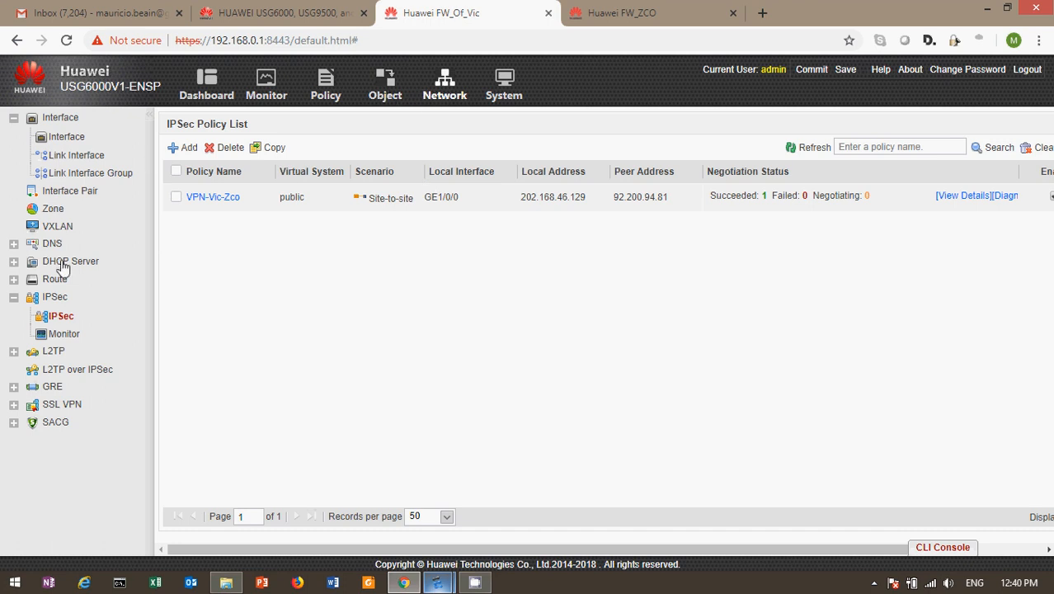
{"action": "left_click", "coordinate": [13, 279]}
Step: Compare FW_Of_Vic's two static routes with the eNSP lab topology, then open Security Policy
{"action": "left_click", "coordinate": [71, 341]}
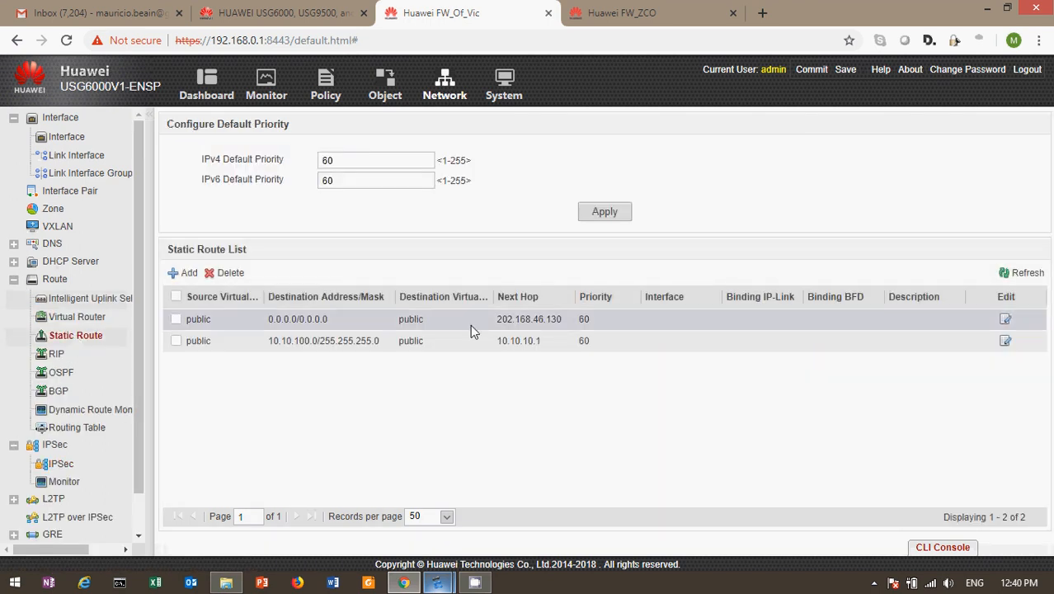
{"action": "left_click", "coordinate": [402, 582]}
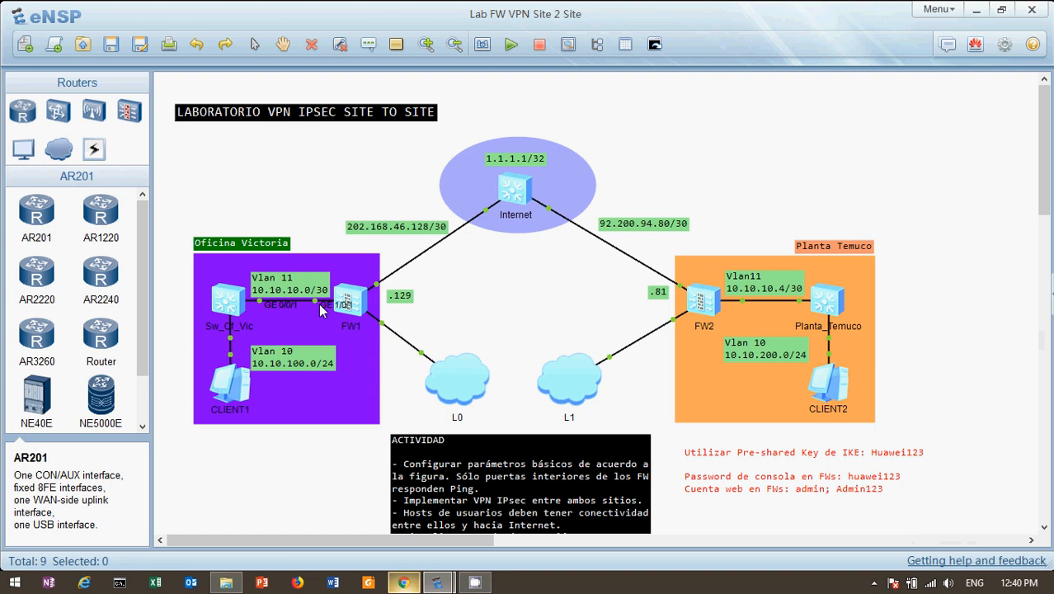
{"action": "mouse_move", "coordinate": [343, 308]}
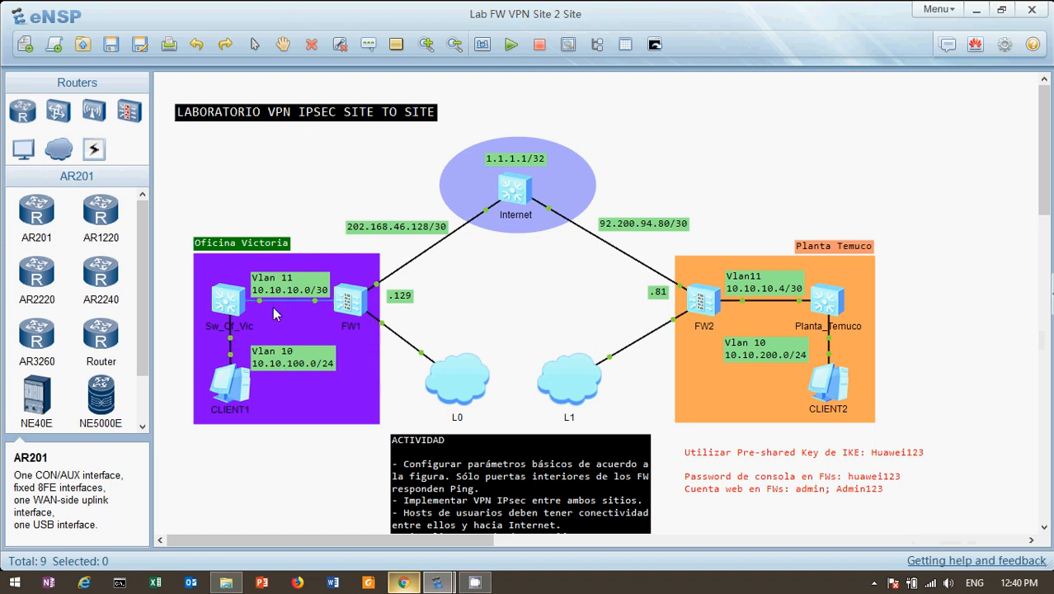
{"action": "left_click", "coordinate": [404, 583]}
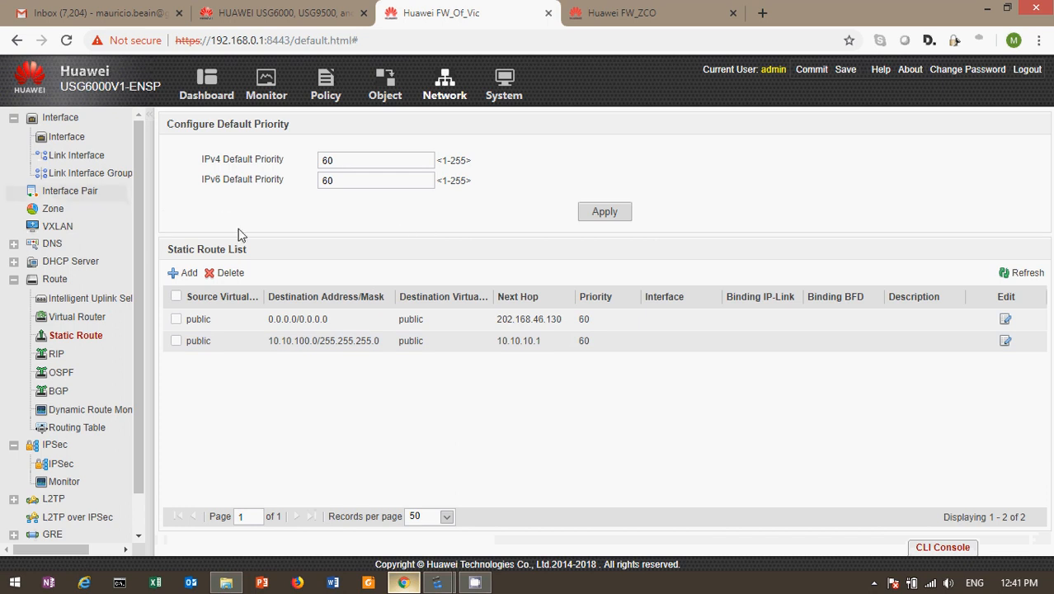
{"action": "left_click", "coordinate": [335, 89]}
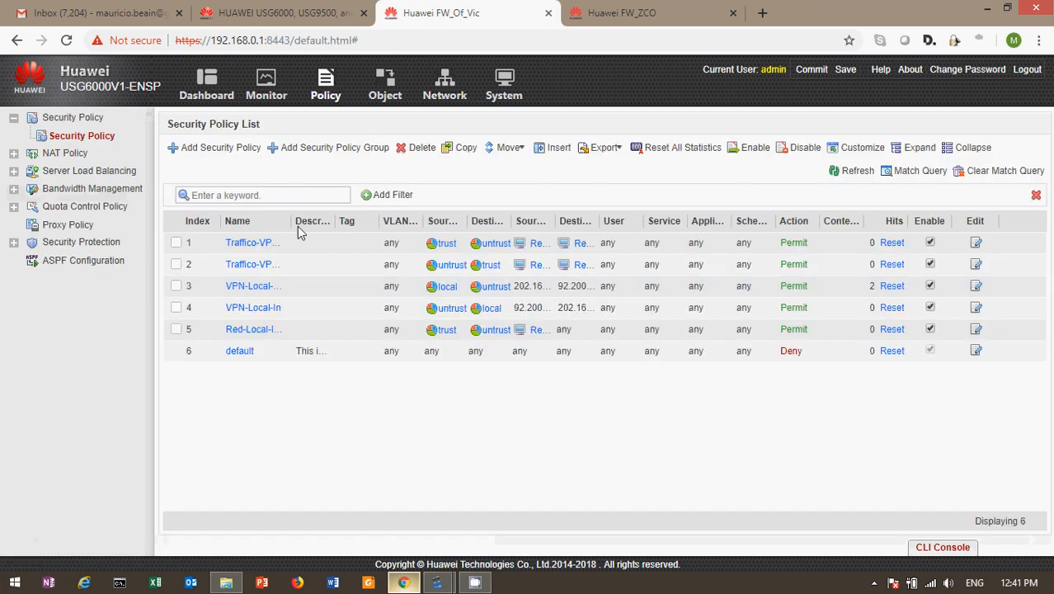
Step: Drag the Name column border right so VPN-Local-Out and Red-Local-Internet read in full
{"action": "left_click_drag", "start_coordinate": [290, 218], "coordinate": [403, 224]}
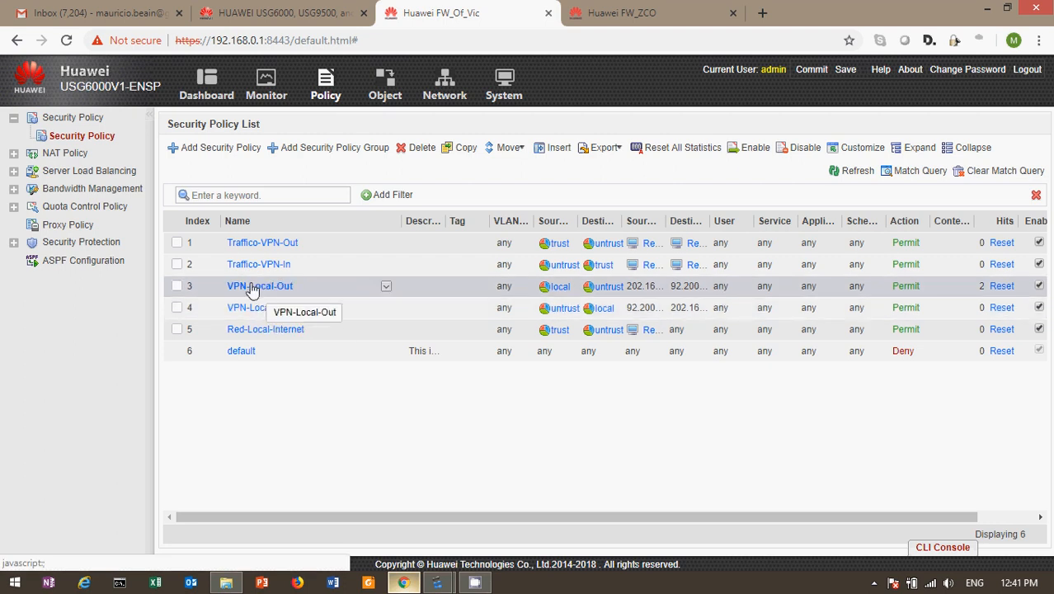
{"action": "left_click", "coordinate": [252, 288]}
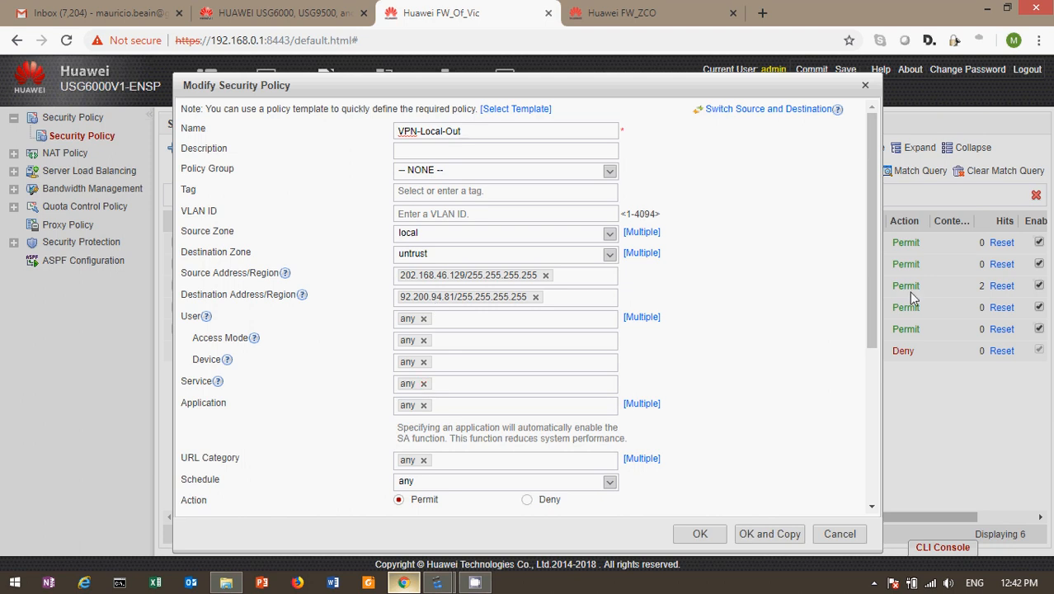
{"action": "left_click_drag", "start_coordinate": [872, 268], "coordinate": [883, 430]}
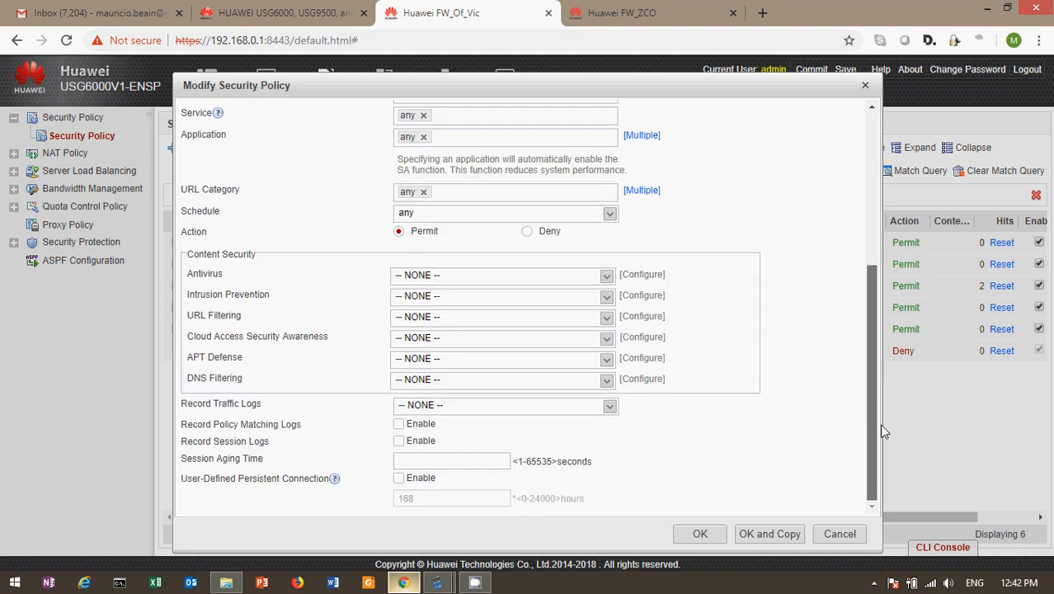
{"action": "left_click", "coordinate": [839, 534]}
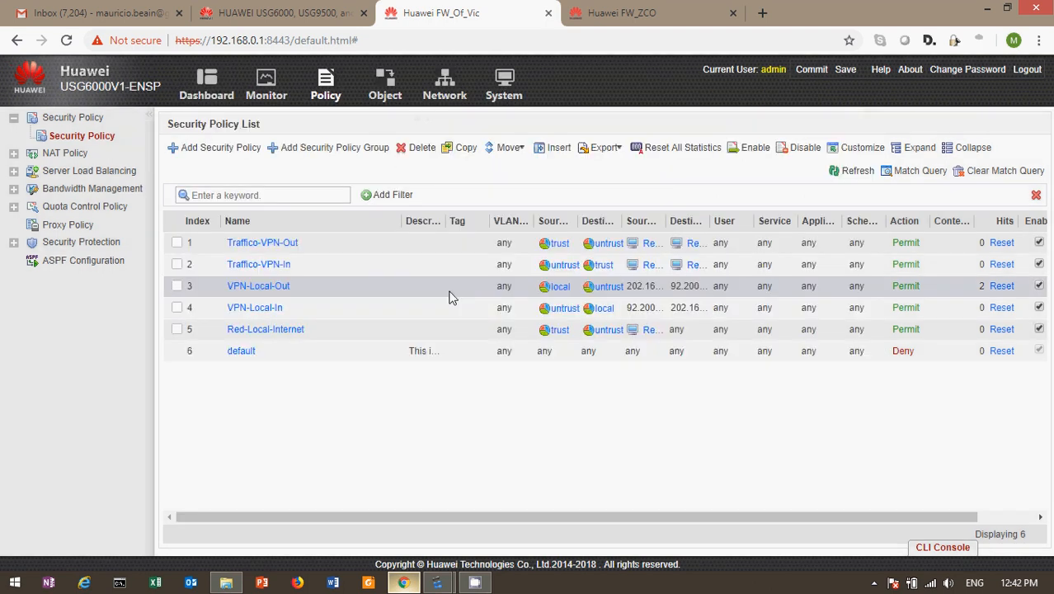
{"action": "left_click", "coordinate": [256, 310]}
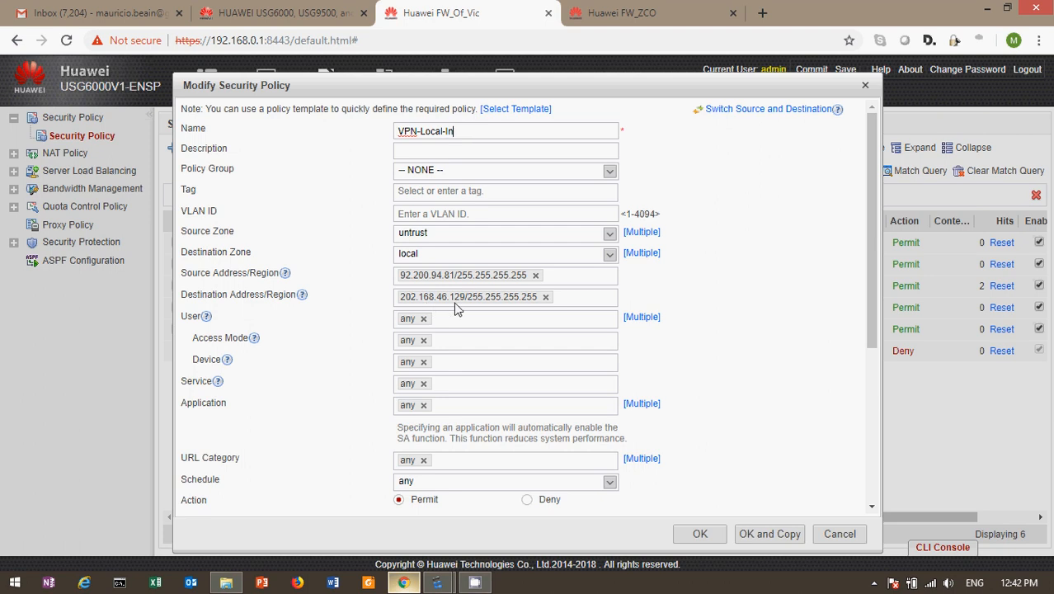
{"action": "left_click", "coordinate": [840, 534]}
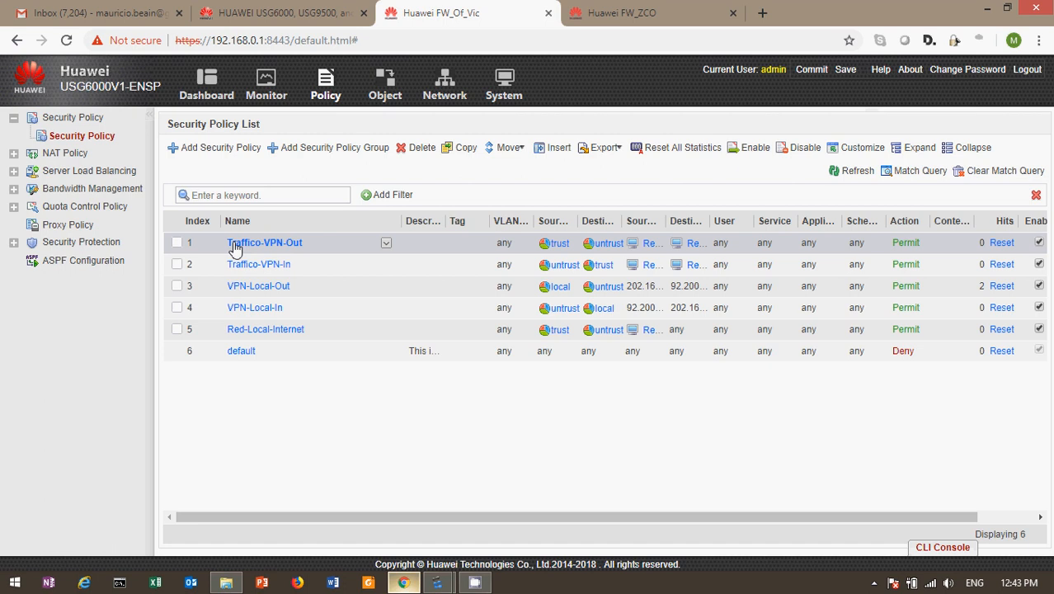
Step: Review the Traffico-VPN-Out and Traffico-VPN-In policies, cancelling both without changes
{"action": "left_click", "coordinate": [284, 245]}
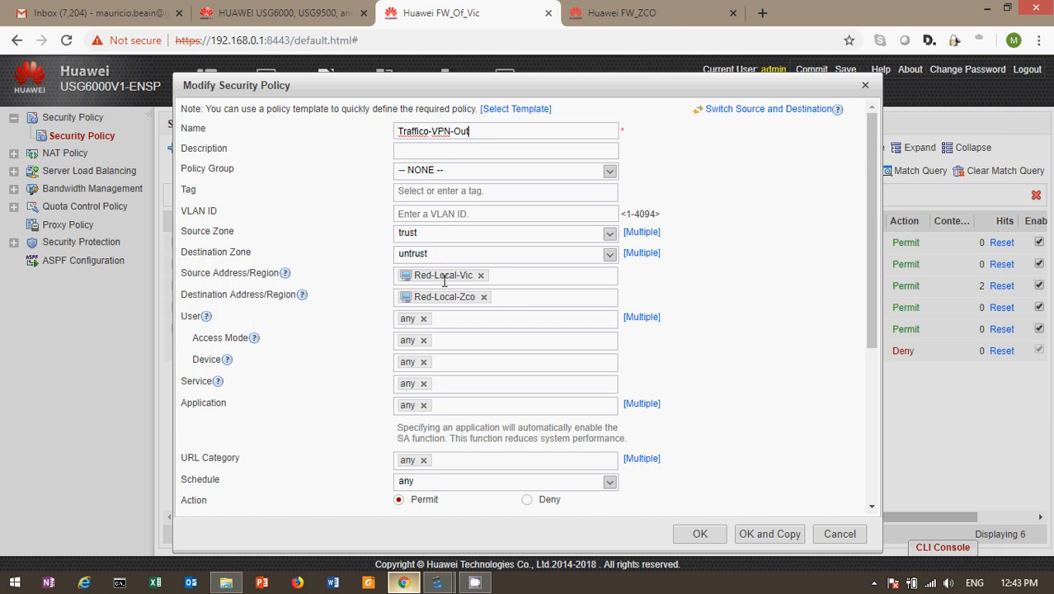
{"action": "mouse_move", "coordinate": [470, 300]}
{"action": "left_click", "coordinate": [840, 534]}
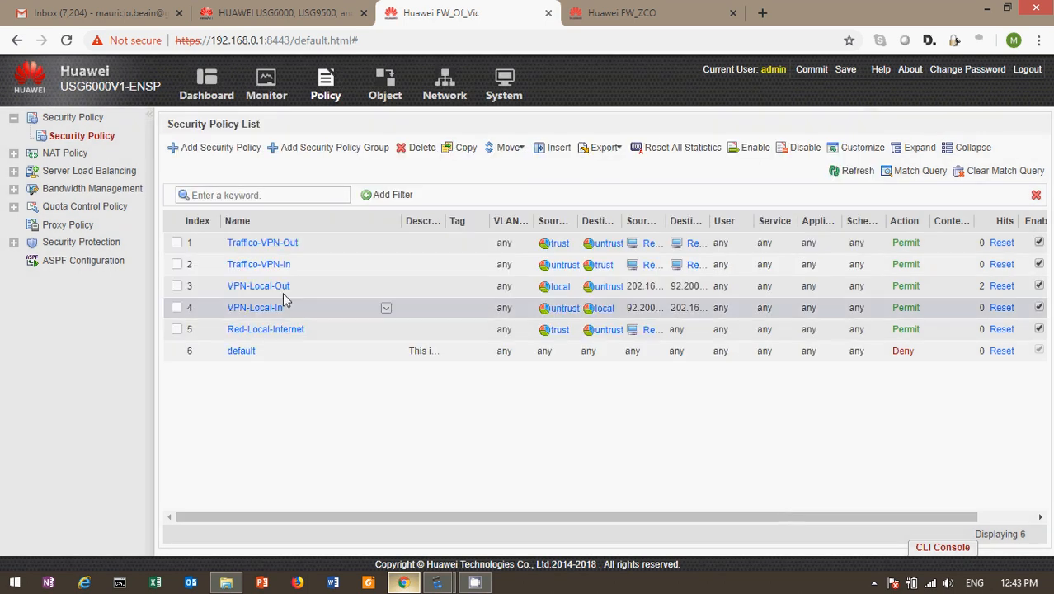
{"action": "left_click", "coordinate": [247, 267]}
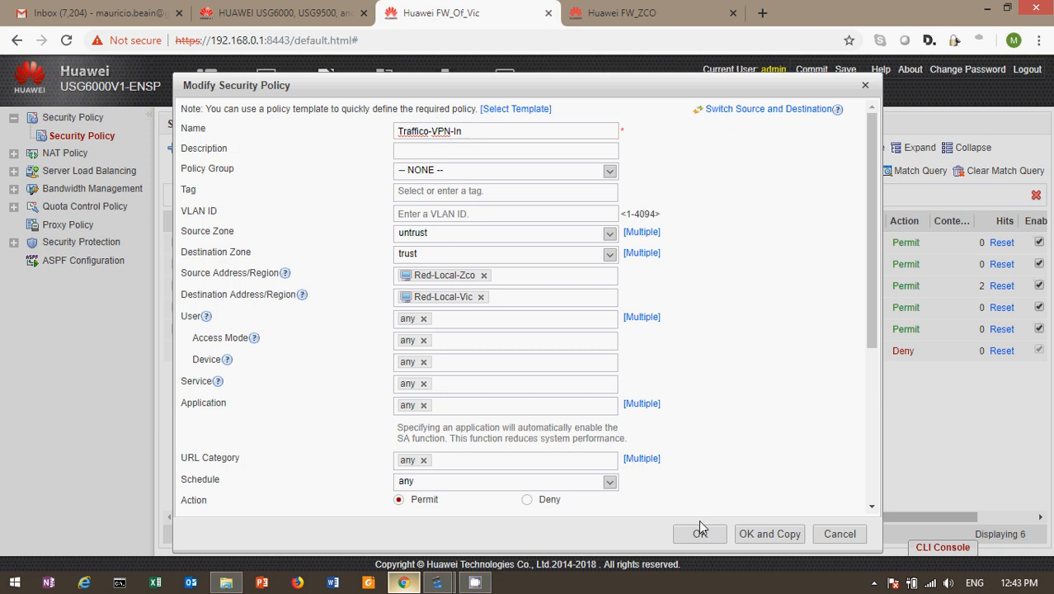
{"action": "left_click", "coordinate": [839, 534]}
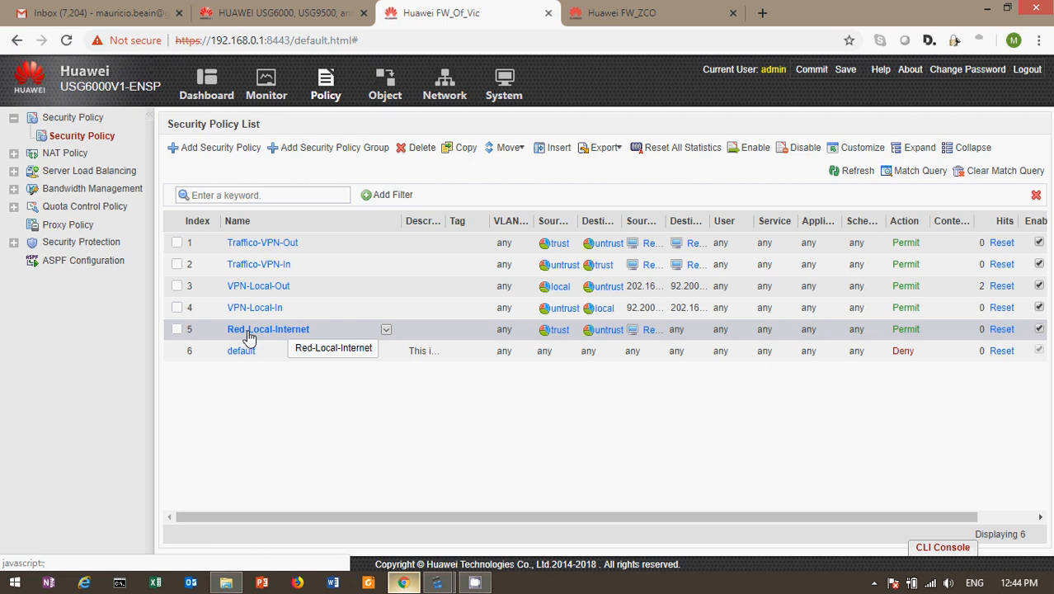
Step: Bring the eNSP lab window forward briefly, then minimise it
{"action": "mouse_move", "coordinate": [437, 582]}
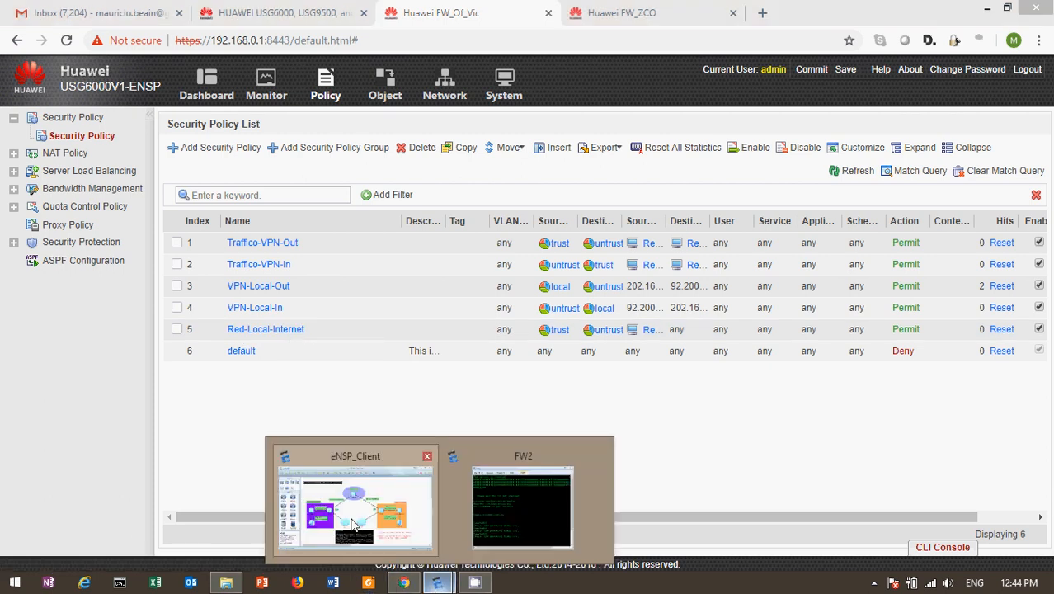
{"action": "left_click", "coordinate": [353, 525]}
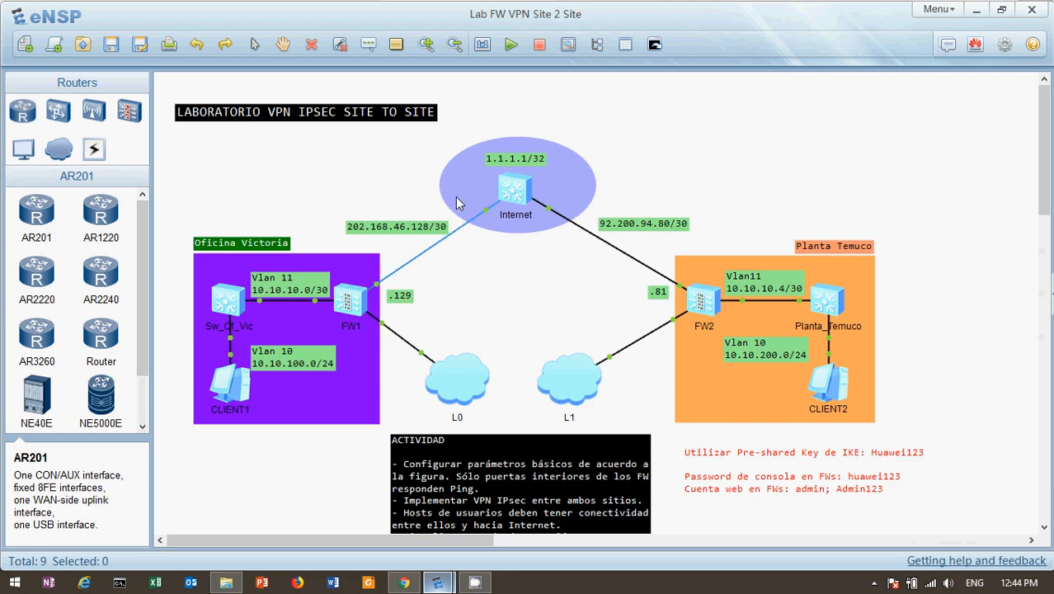
{"action": "left_click", "coordinate": [975, 8]}
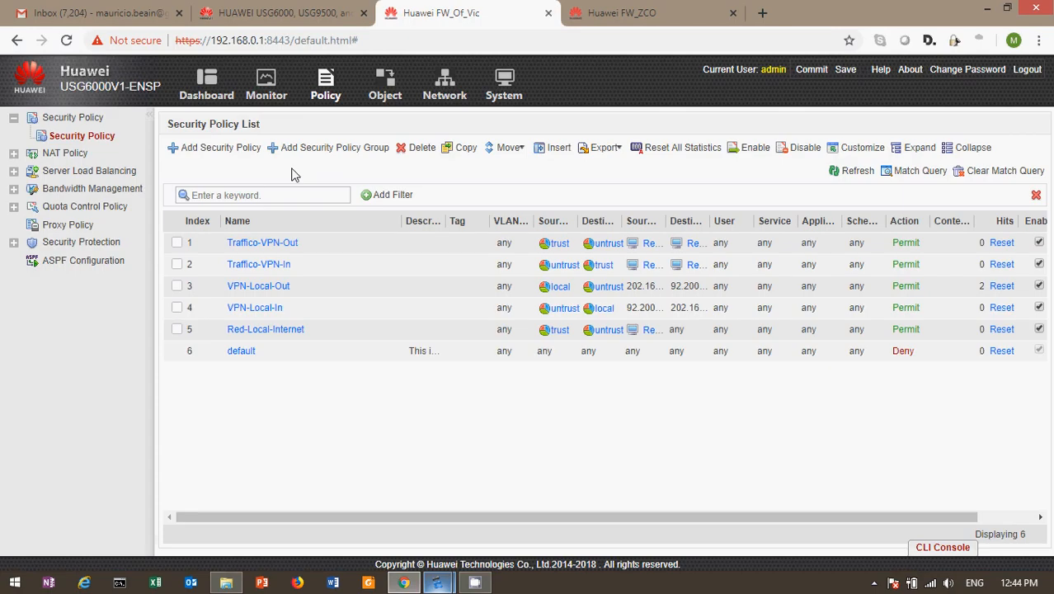
Step: Review the Red-Local-Internet policy unchanged and expand NAT Policy in the navigation tree
{"action": "left_click", "coordinate": [259, 329]}
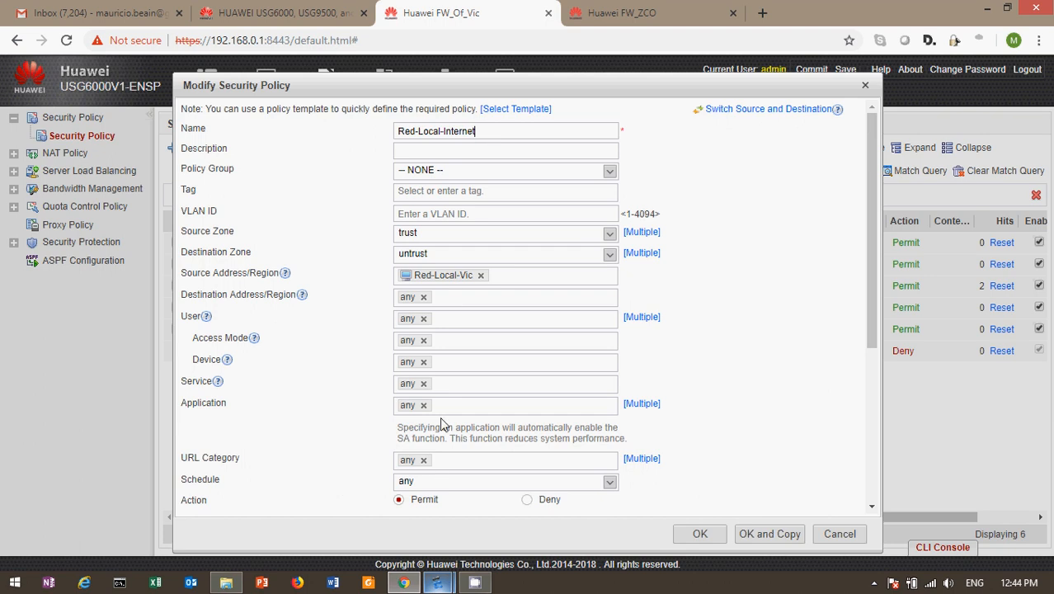
{"action": "left_click", "coordinate": [839, 534]}
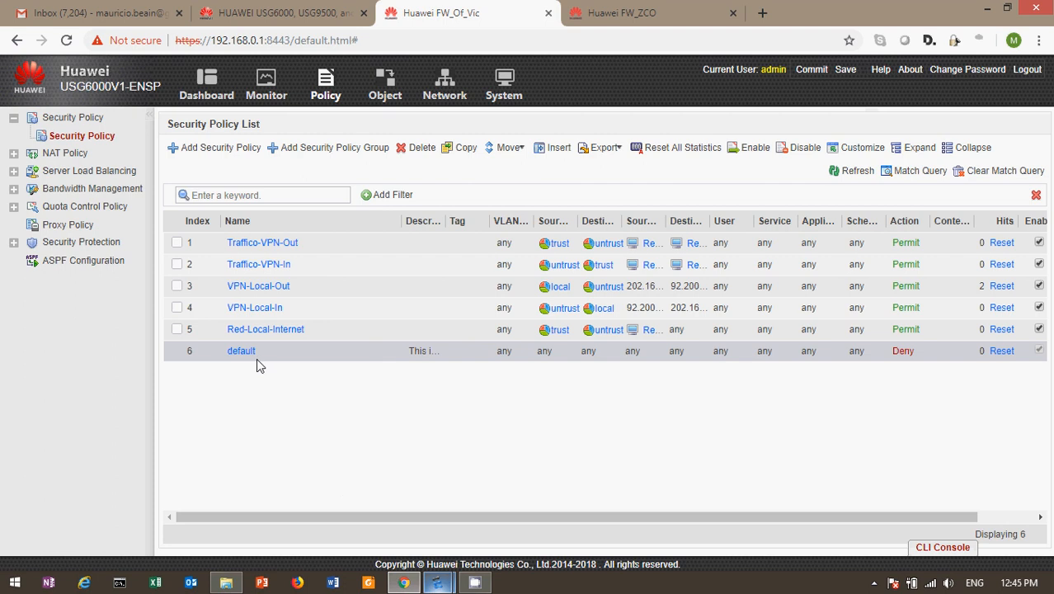
{"action": "left_click", "coordinate": [13, 154]}
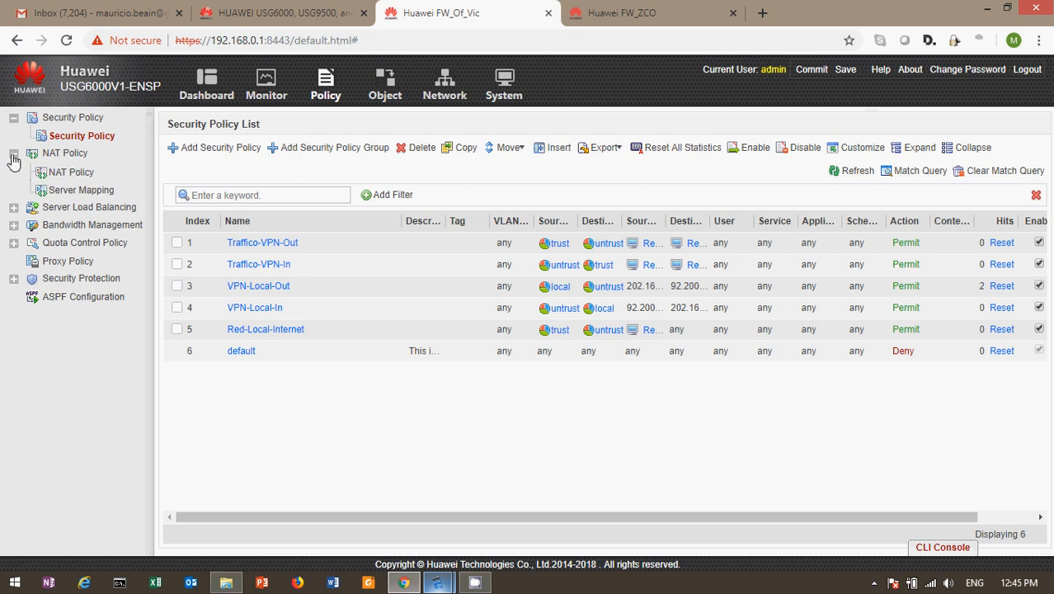
Step: Open the NAT Policy List and review the PAT-Internet rule without changes
{"action": "left_click", "coordinate": [64, 174]}
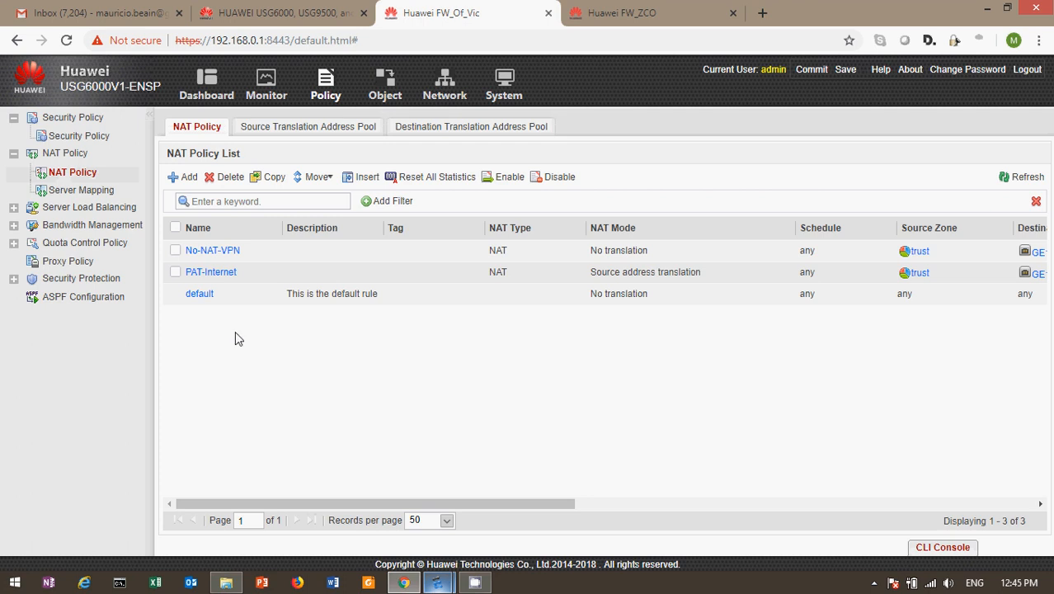
{"action": "left_click", "coordinate": [211, 275]}
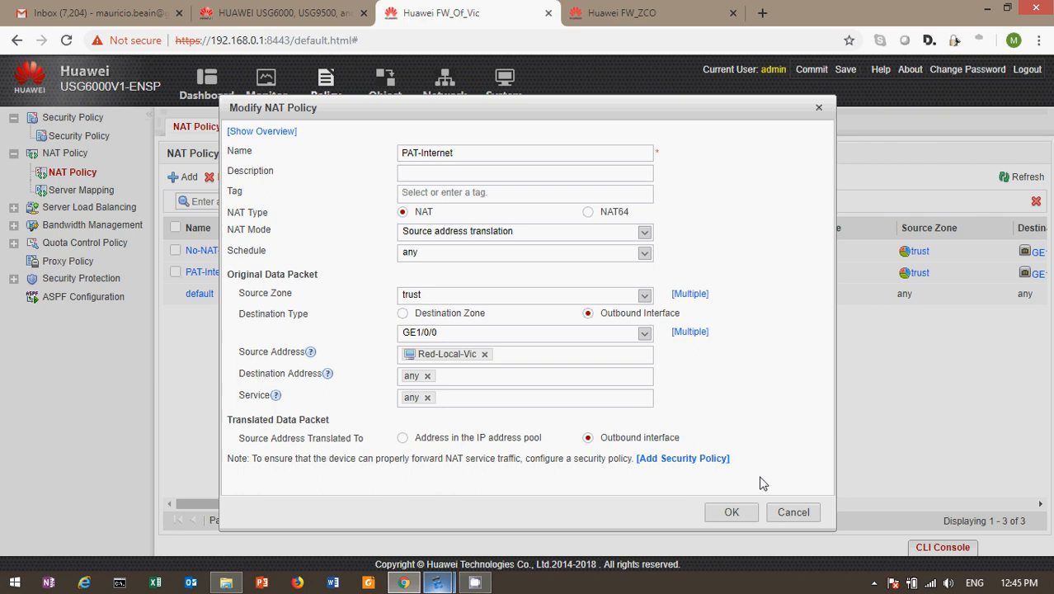
{"action": "left_click", "coordinate": [793, 512]}
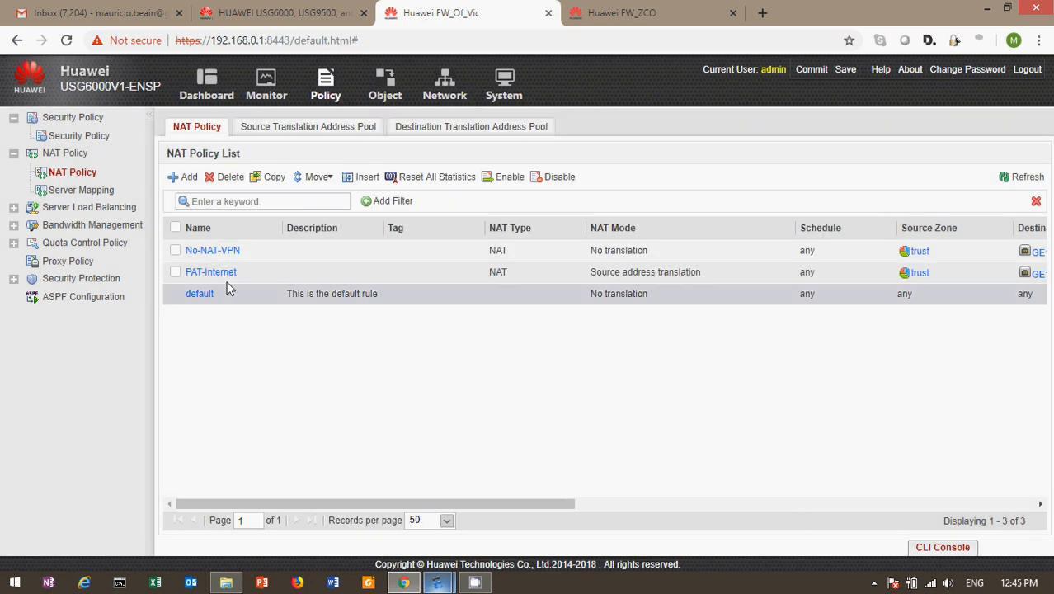
Step: Review the No-NAT-VPN rule, keeping its NAT mode as No translation
{"action": "left_click", "coordinate": [214, 254]}
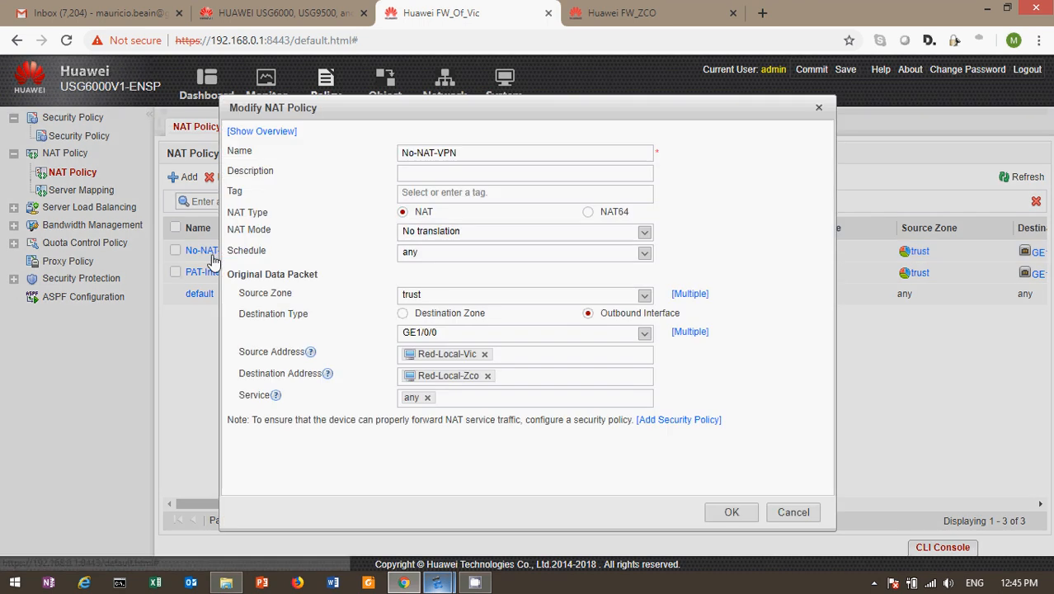
{"action": "mouse_move", "coordinate": [423, 381]}
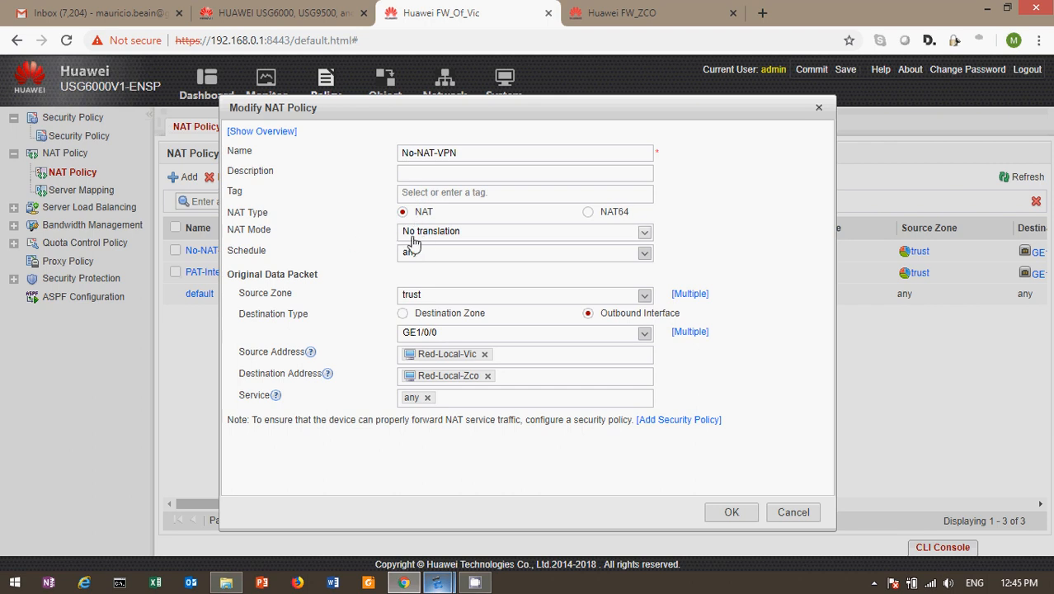
{"action": "left_click", "coordinate": [642, 238]}
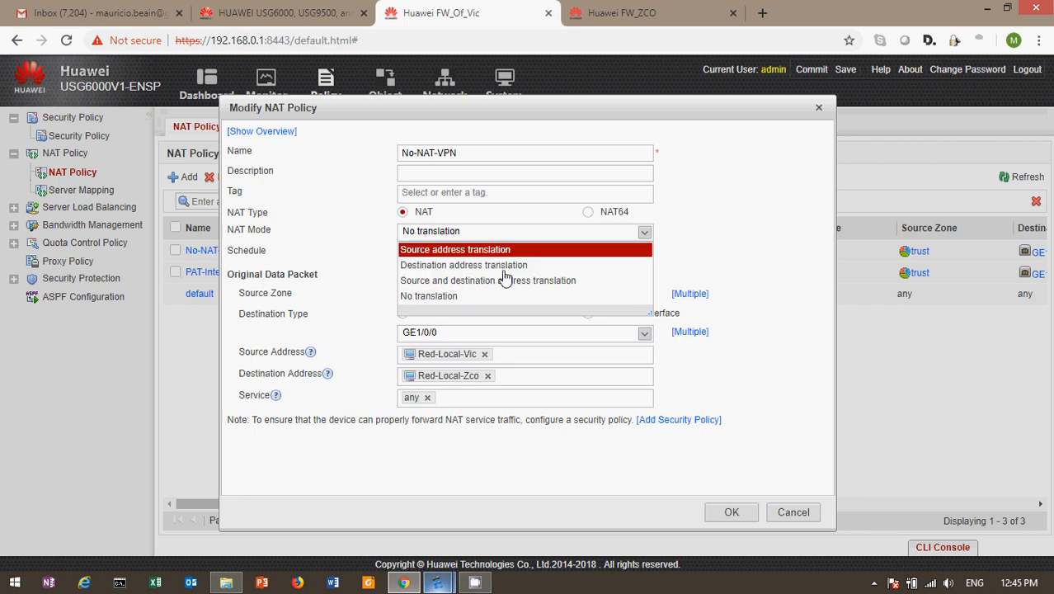
{"action": "left_click", "coordinate": [643, 237]}
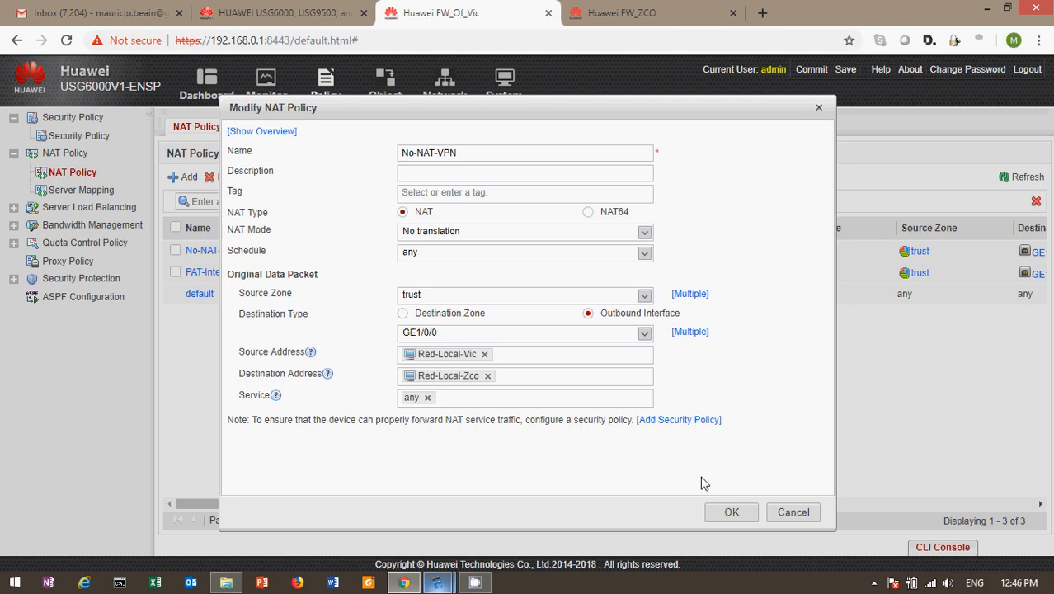
{"action": "left_click", "coordinate": [789, 513]}
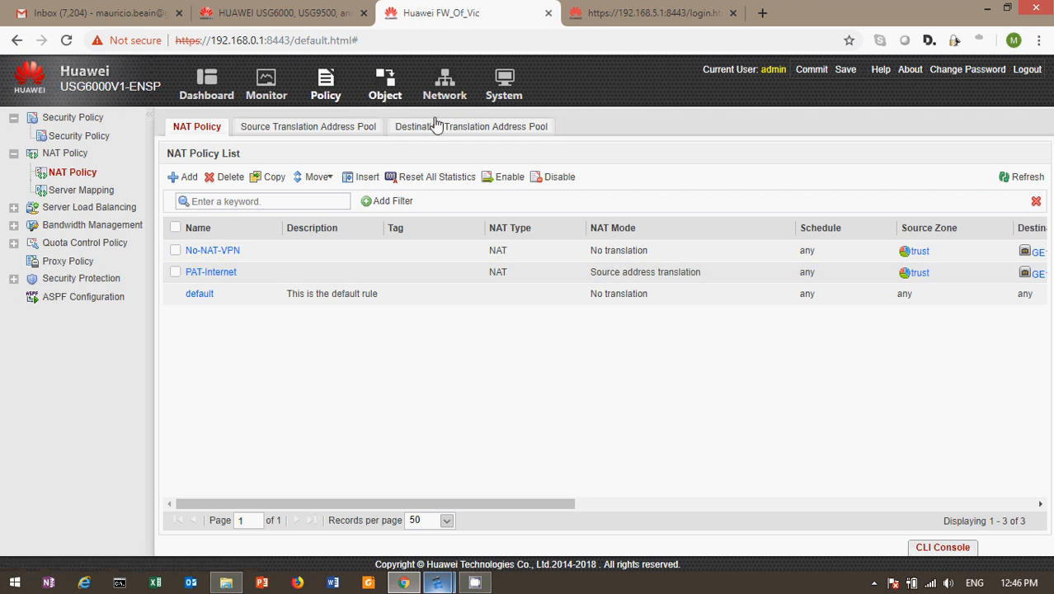
Step: Cycle through the System, Object and Policy sections of FW_Of_Vic's console
{"action": "left_click", "coordinate": [513, 96]}
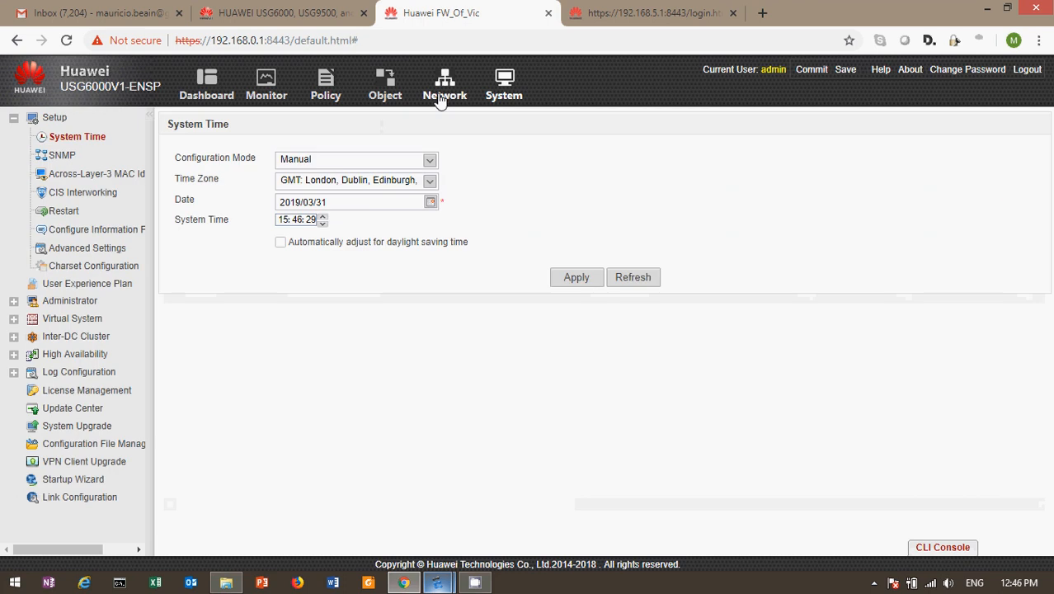
{"action": "left_click", "coordinate": [385, 88]}
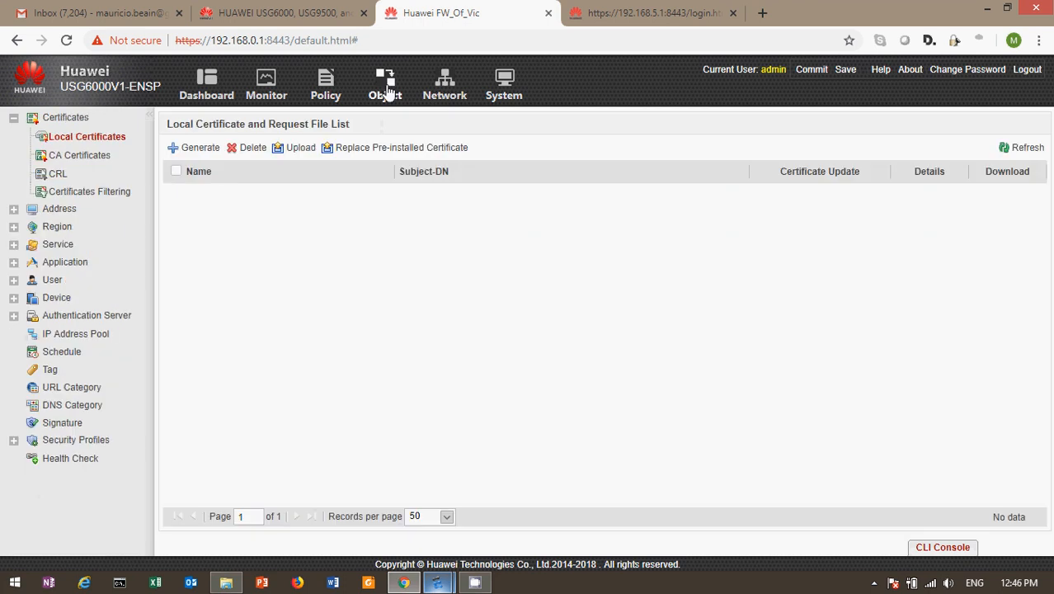
{"action": "left_click", "coordinate": [328, 96]}
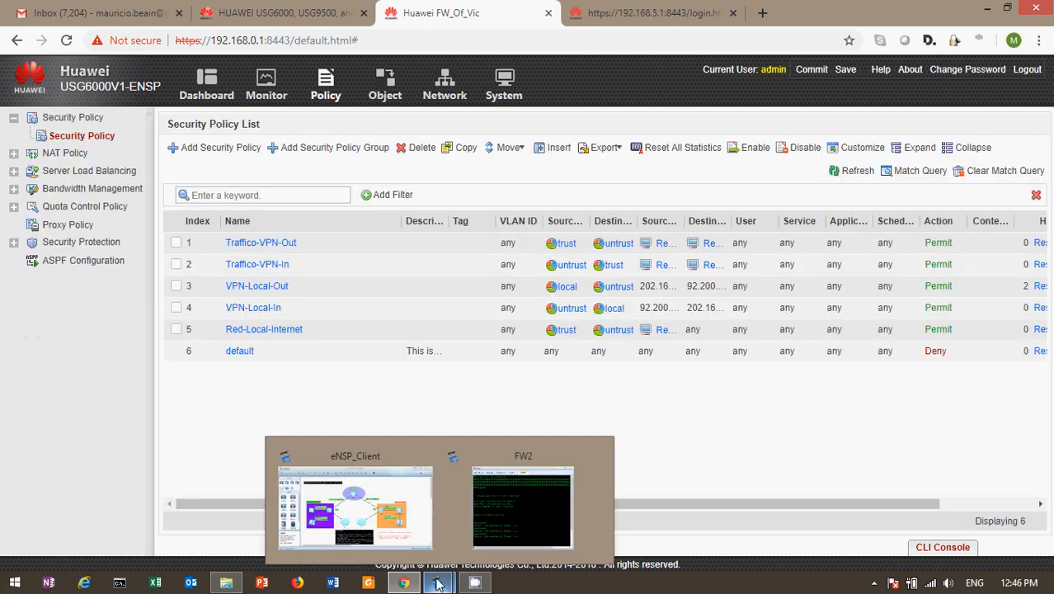
Step: Glance at the eNSP topology, then switch to the 192.168.5.1 firewall login tab
{"action": "mouse_move", "coordinate": [365, 582]}
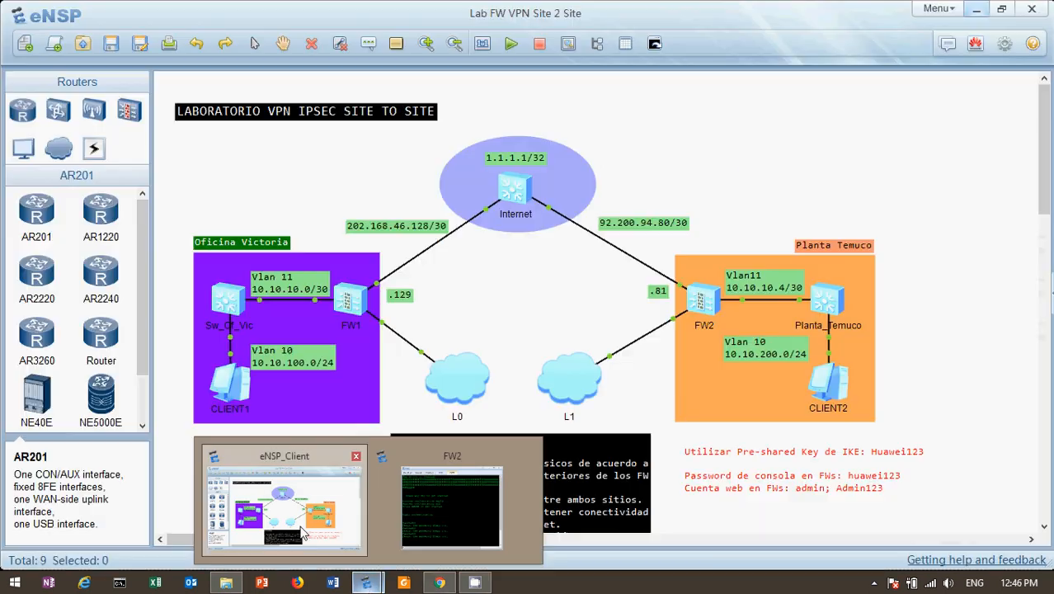
{"action": "left_click", "coordinate": [288, 508]}
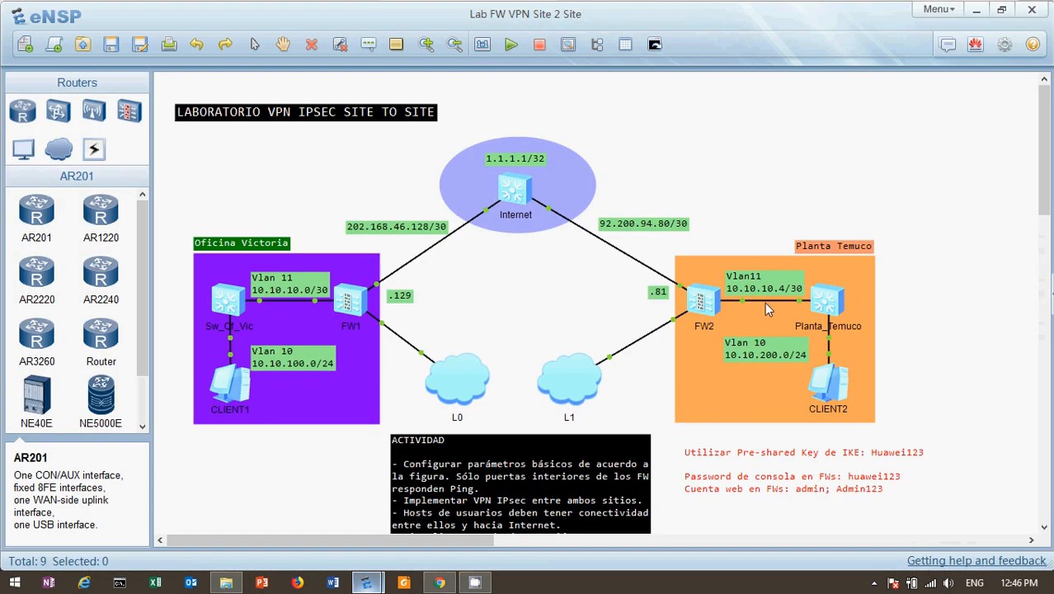
{"action": "left_click", "coordinate": [445, 582]}
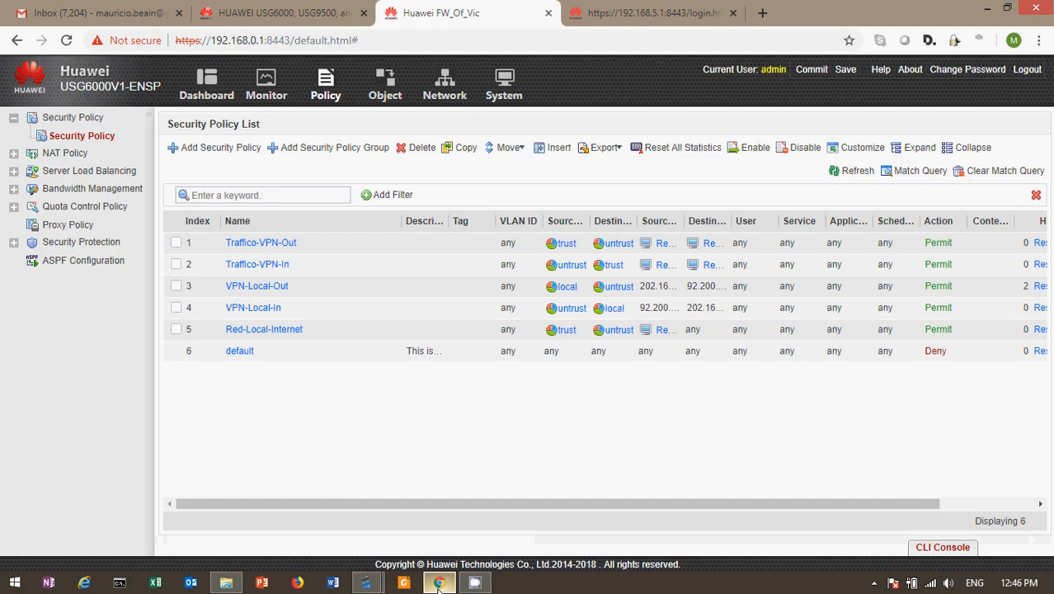
{"action": "left_click", "coordinate": [642, 15]}
Step: Sign in to FW_ZCO's web UI as admin with the account password
{"action": "left_click", "coordinate": [564, 346]}
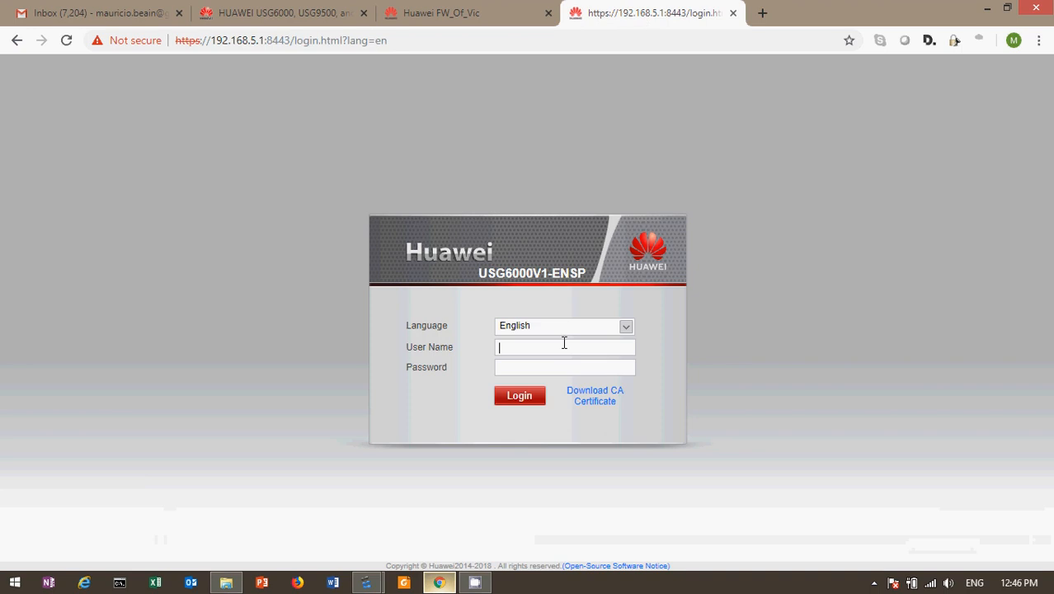
{"action": "type", "text": "admin"}
{"action": "key", "text": "Tab"}
{"action": "type", "text": "Admin@123"}
{"action": "key", "text": "Return"}
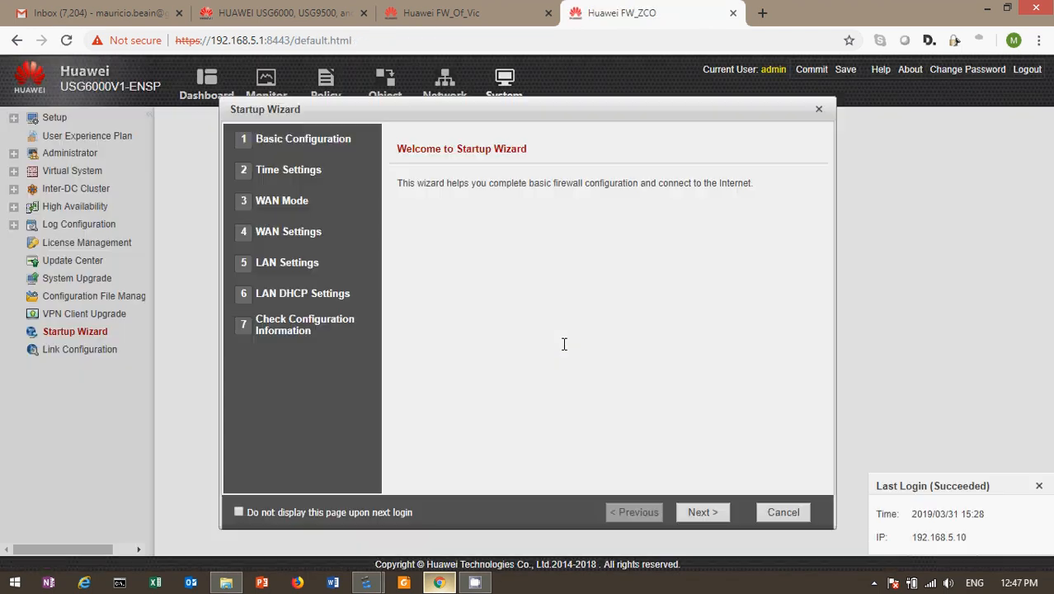
Step: Dismiss the Startup Wizard and User Experience Plan prompts and go to the Object page
{"action": "left_click", "coordinate": [787, 515]}
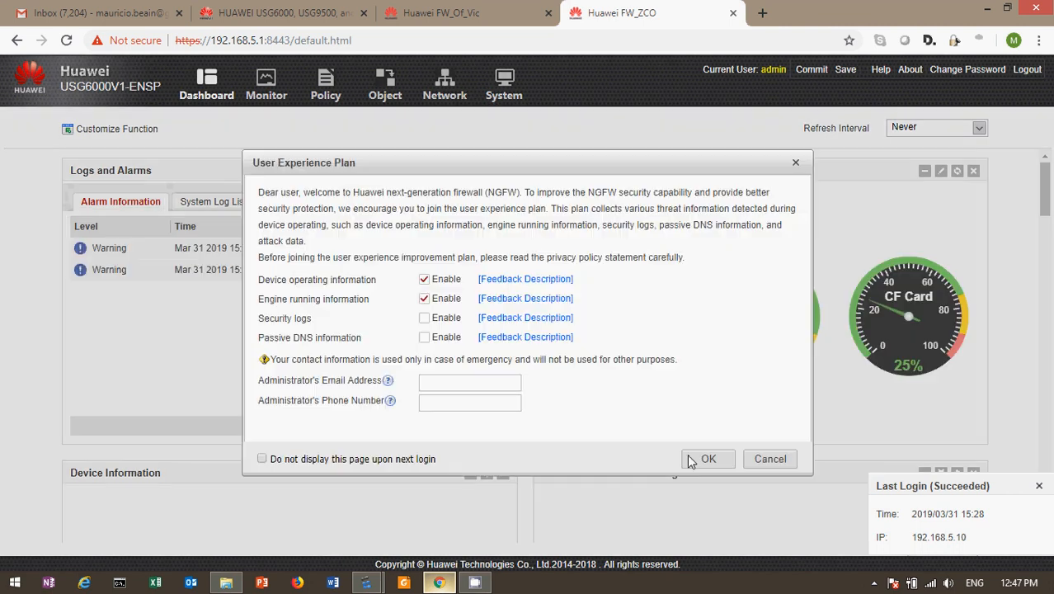
{"action": "left_click", "coordinate": [775, 460]}
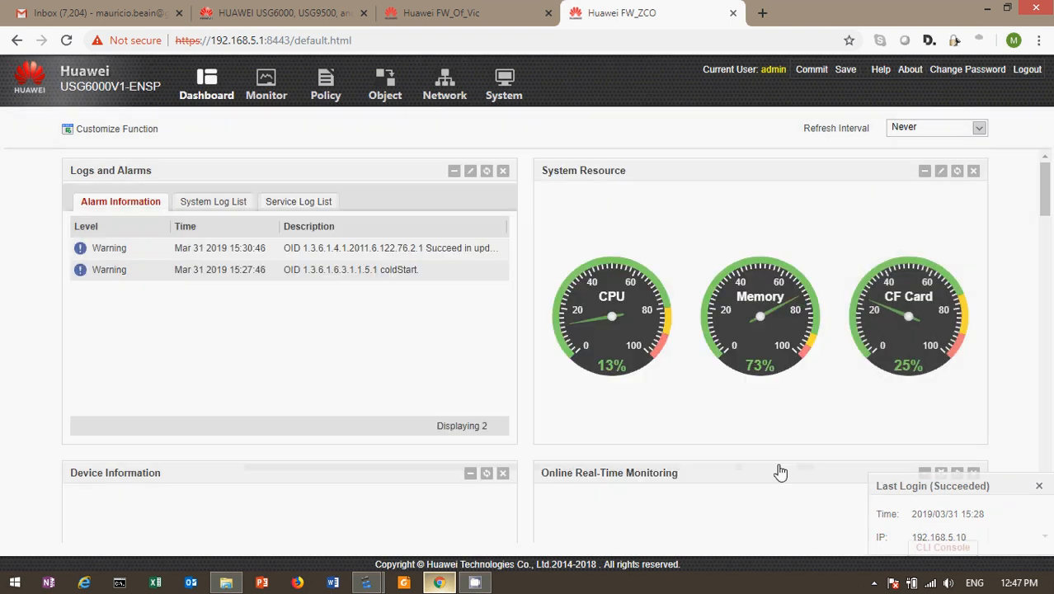
{"action": "left_click", "coordinate": [388, 89]}
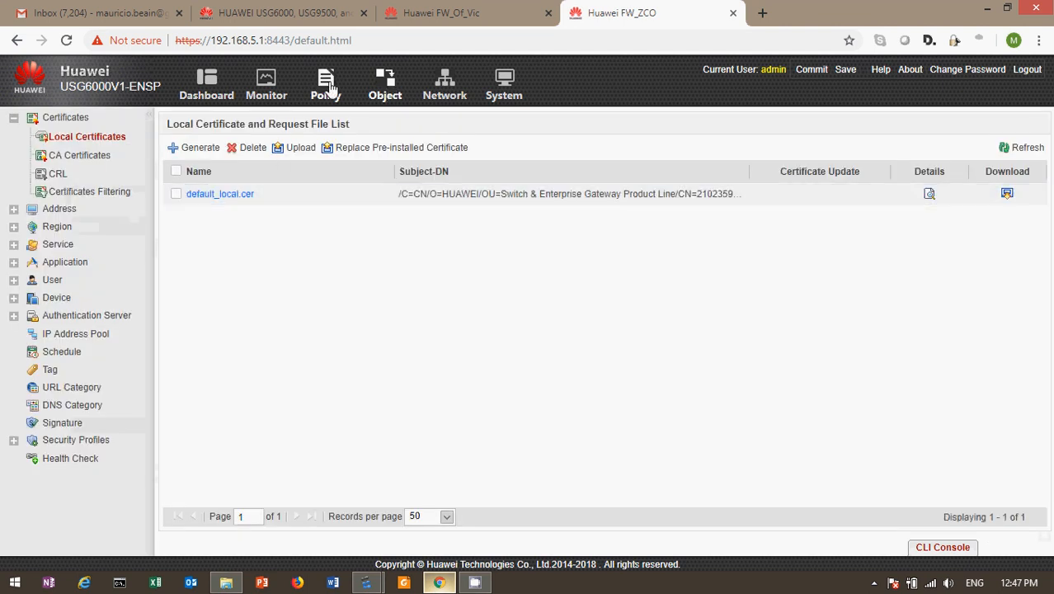
Step: Open the VPN-Zco-Vic policy from Network > IPSec > IPSec
{"action": "left_click", "coordinate": [445, 83]}
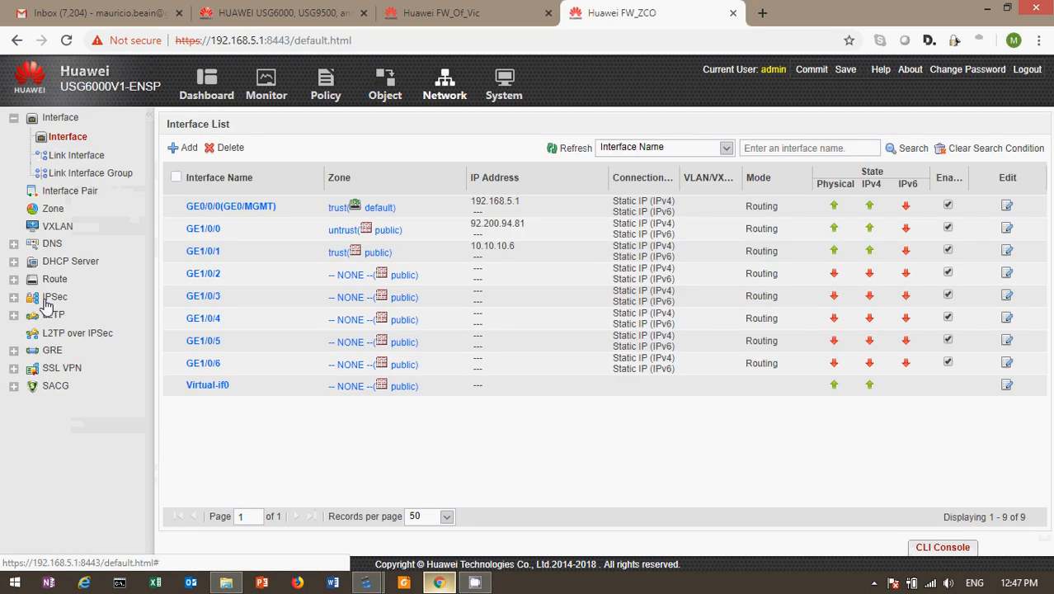
{"action": "left_click", "coordinate": [13, 298]}
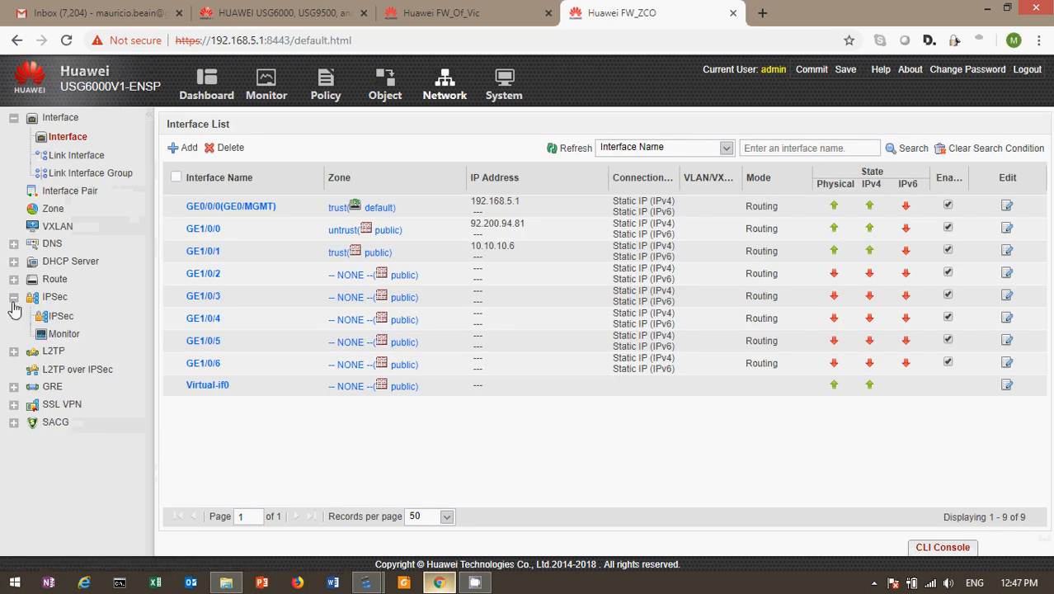
{"action": "left_click", "coordinate": [66, 319]}
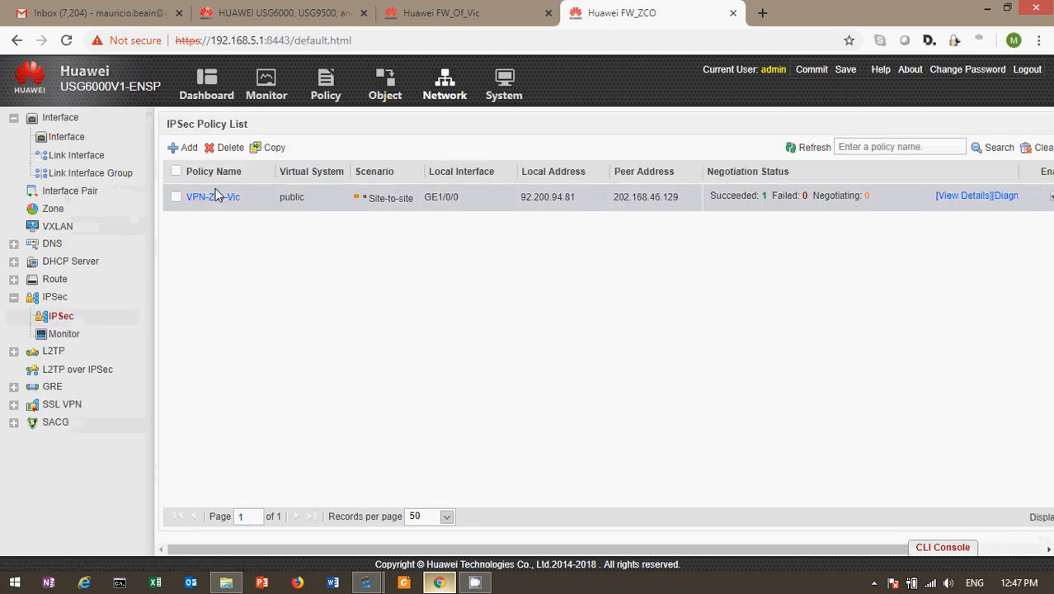
{"action": "left_click", "coordinate": [215, 195]}
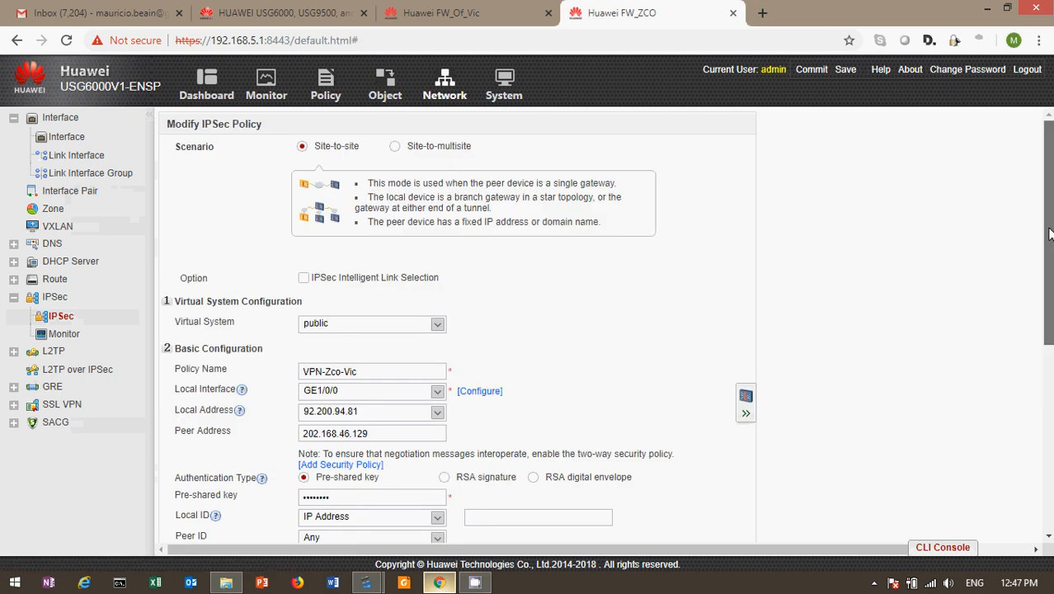
Step: Inspect the Red-Local-Zco to Red-Local-Vic data flow unchanged, then expand the Advanced IKE/IPsec parameters
{"action": "left_click_drag", "start_coordinate": [1049, 234], "coordinate": [1048, 387]}
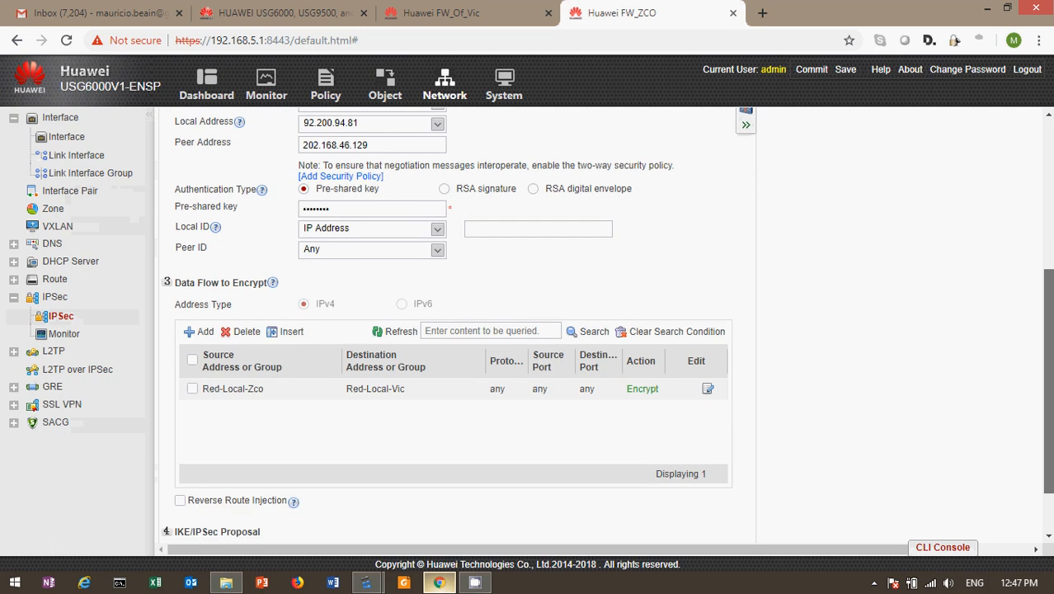
{"action": "scroll", "coordinate": [389, 427], "scroll_direction": "down", "scroll_amount": 1}
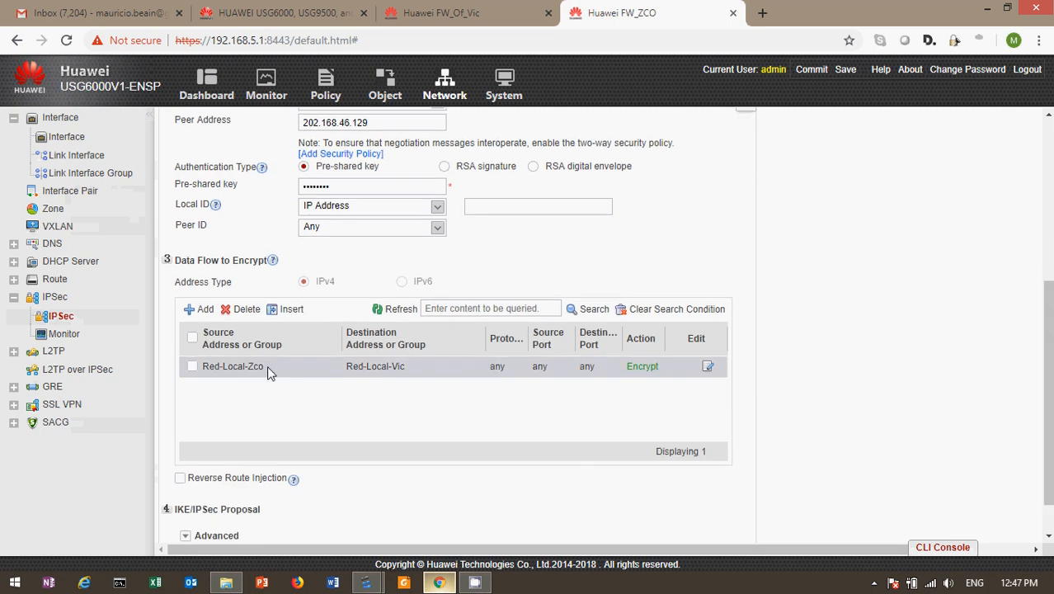
{"action": "left_click", "coordinate": [707, 367]}
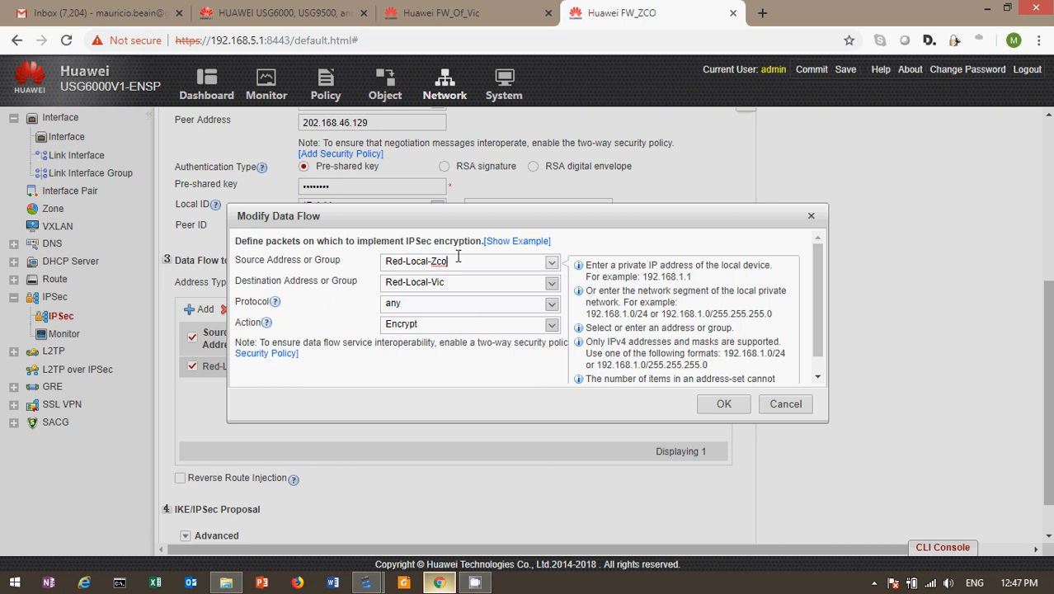
{"action": "left_click", "coordinate": [778, 414]}
{"action": "left_click", "coordinate": [778, 415]}
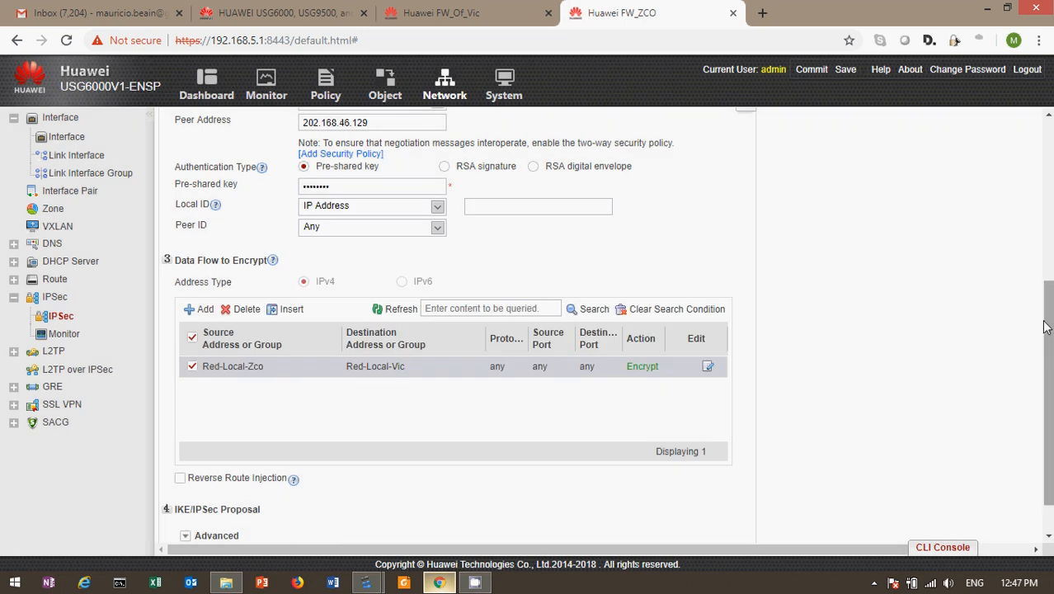
{"action": "scroll", "coordinate": [250, 504], "scroll_direction": "down", "scroll_amount": 1}
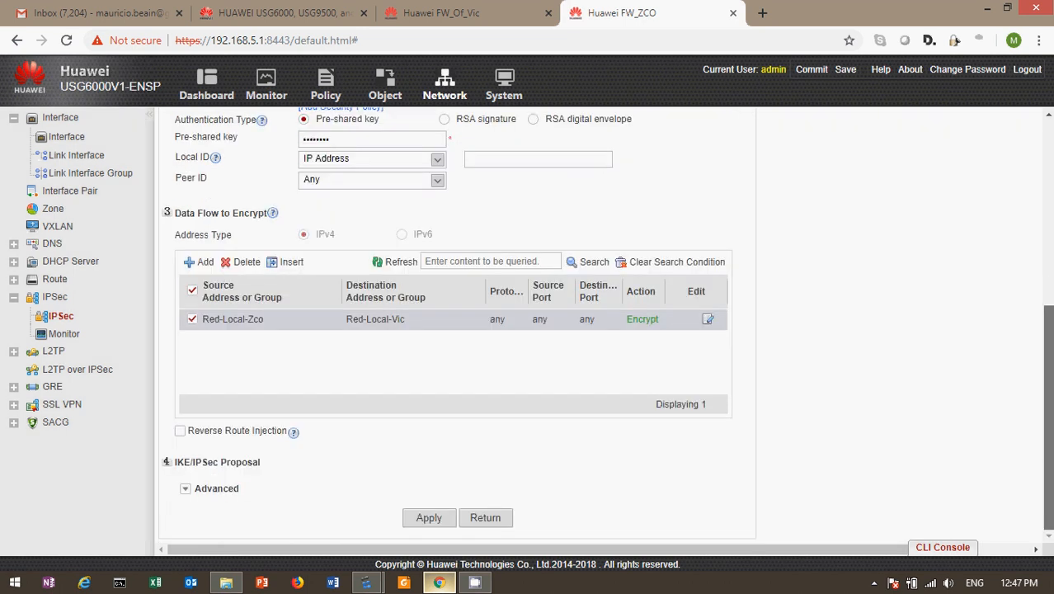
{"action": "left_click", "coordinate": [186, 490]}
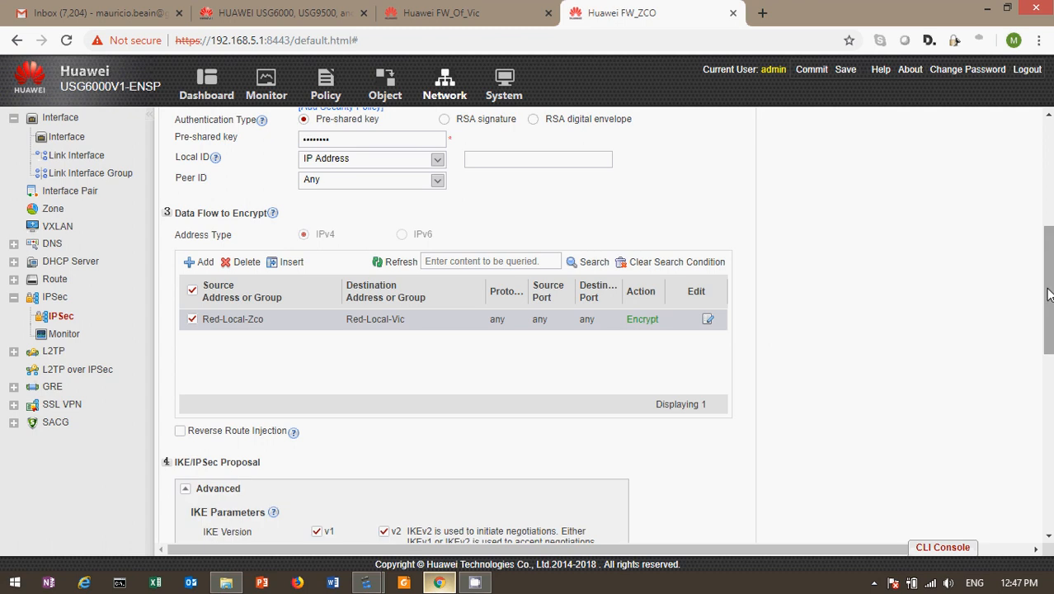
{"action": "left_click_drag", "start_coordinate": [1047, 294], "coordinate": [1045, 176]}
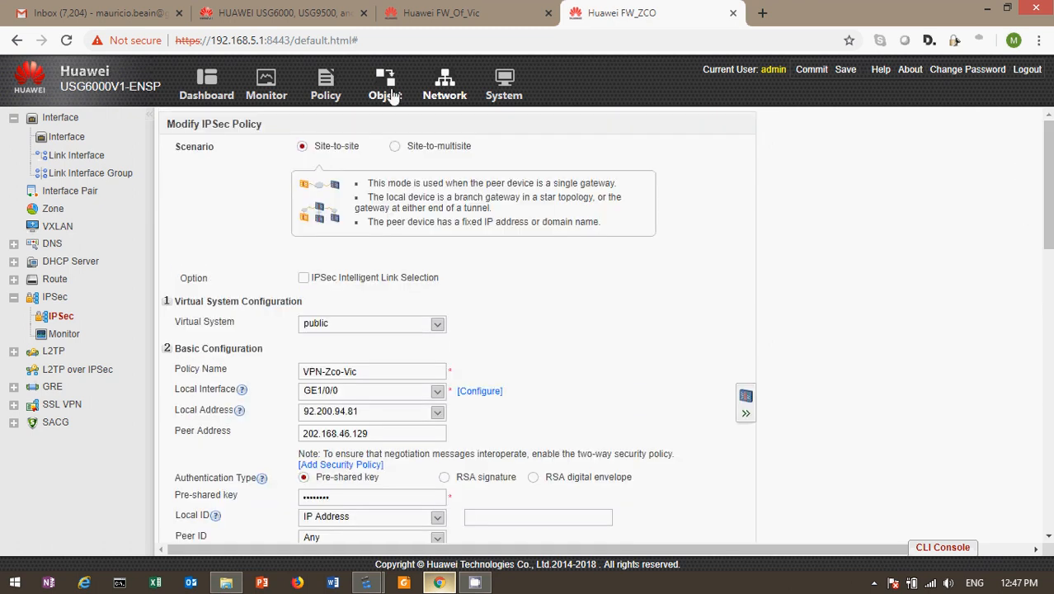
Step: Widen the security policy Name column and inspect Traffic-VPN-Out, closing it unchanged
{"action": "left_click", "coordinate": [322, 86]}
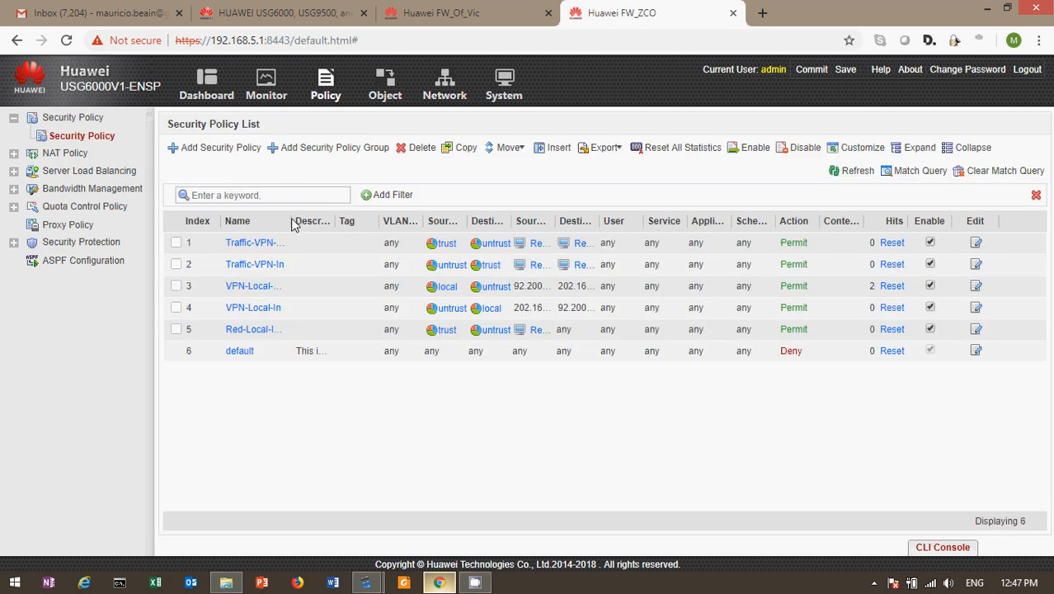
{"action": "left_click_drag", "start_coordinate": [293, 224], "coordinate": [357, 228]}
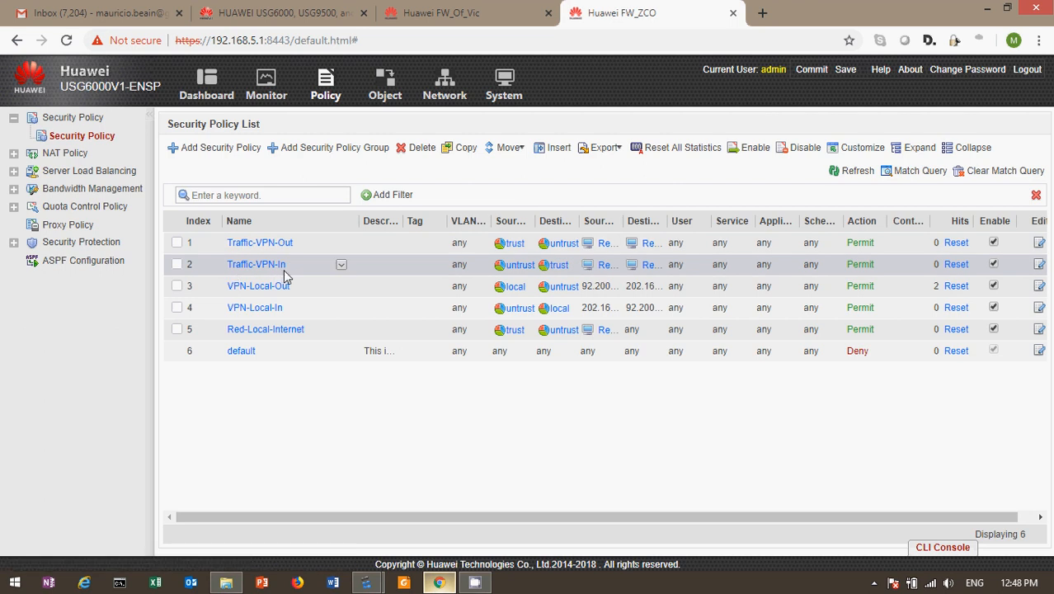
{"action": "left_click", "coordinate": [250, 242]}
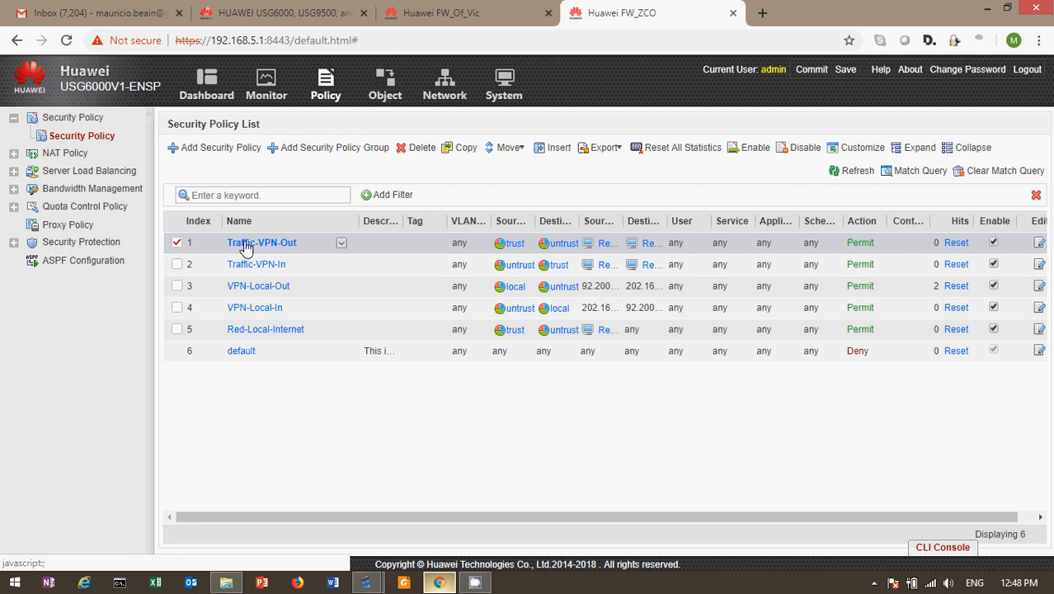
{"action": "left_click", "coordinate": [246, 241]}
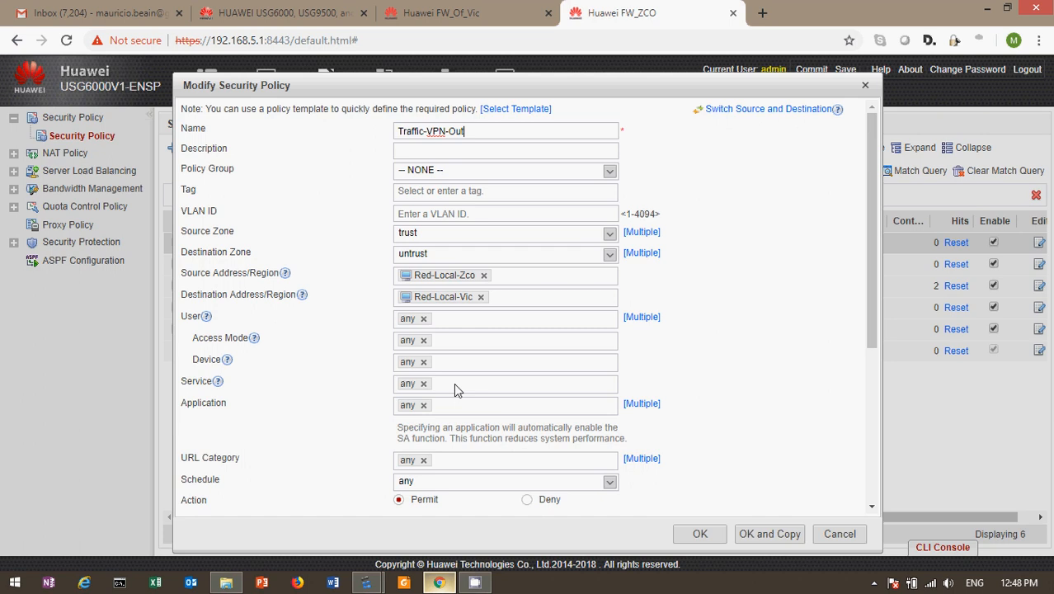
{"action": "left_click", "coordinate": [866, 87]}
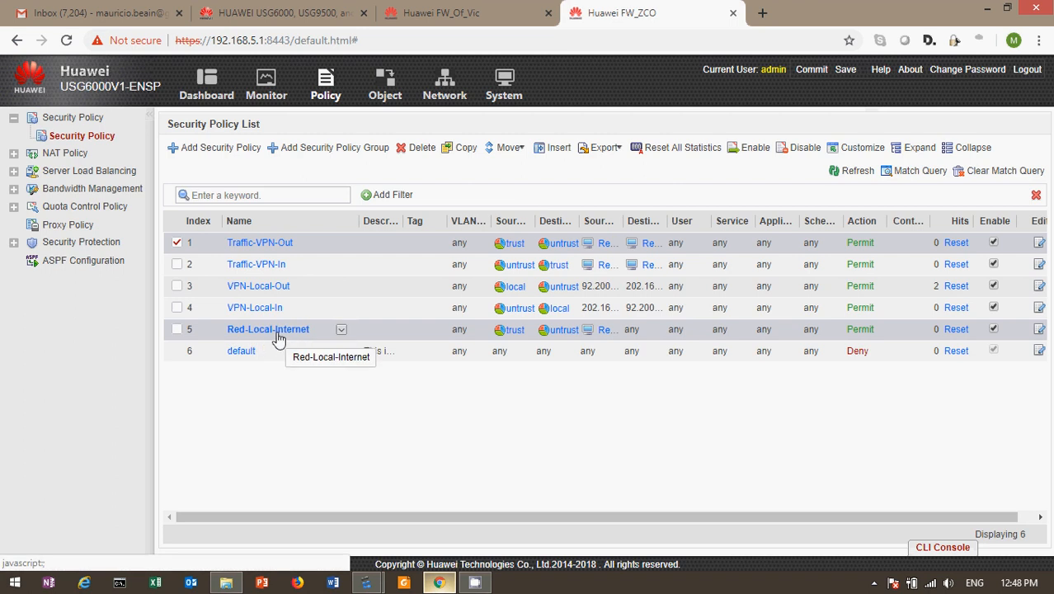
Step: Open the NAT Policy list and review the No-NAT-VPN rule without changing it
{"action": "left_click", "coordinate": [33, 158]}
{"action": "left_click", "coordinate": [75, 173]}
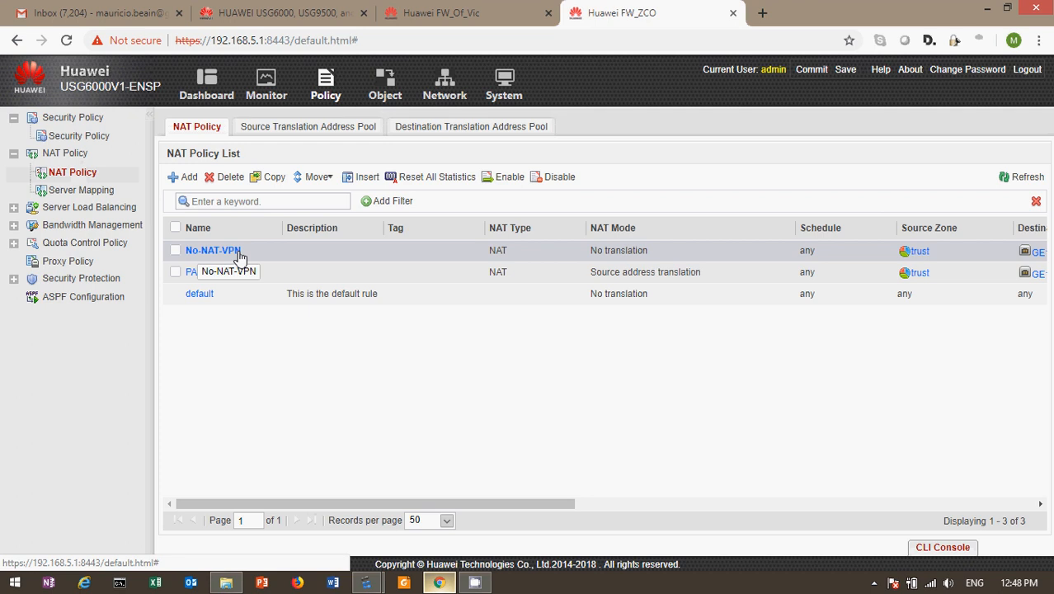
{"action": "left_click", "coordinate": [213, 250]}
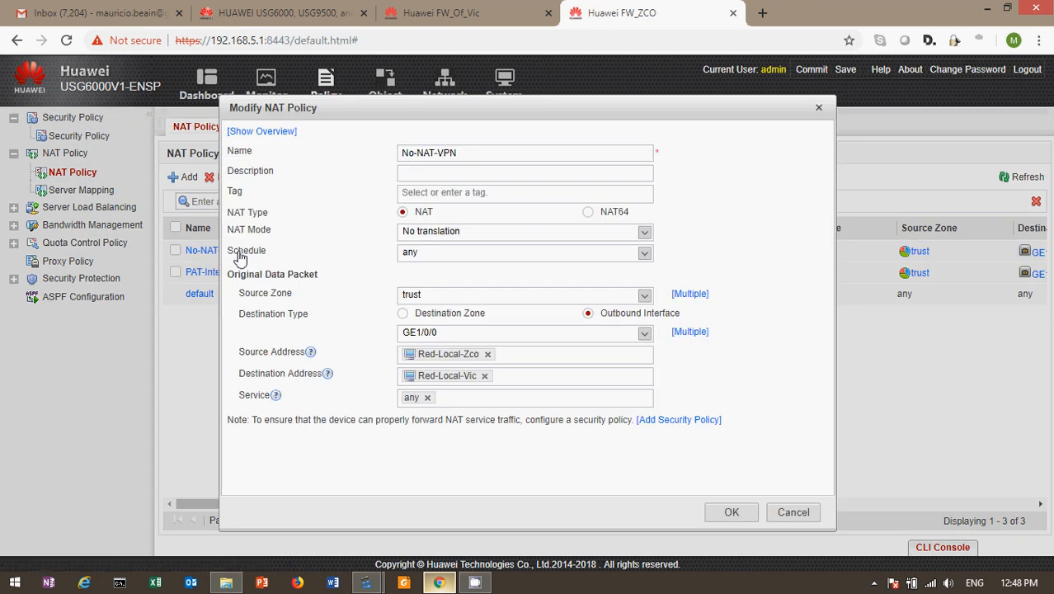
{"action": "left_click", "coordinate": [818, 110]}
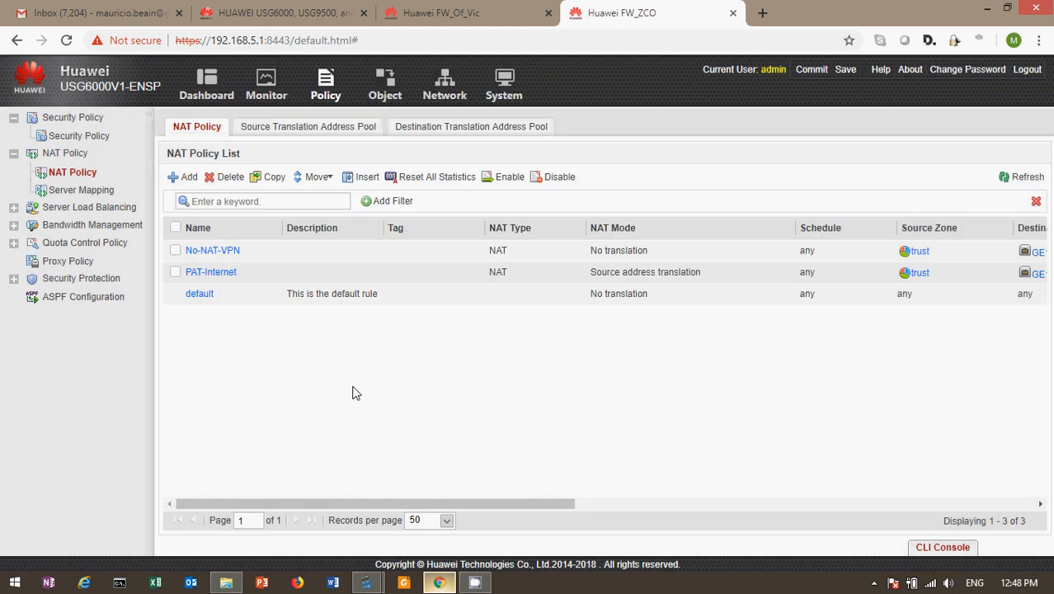
{"action": "mouse_move", "coordinate": [367, 582]}
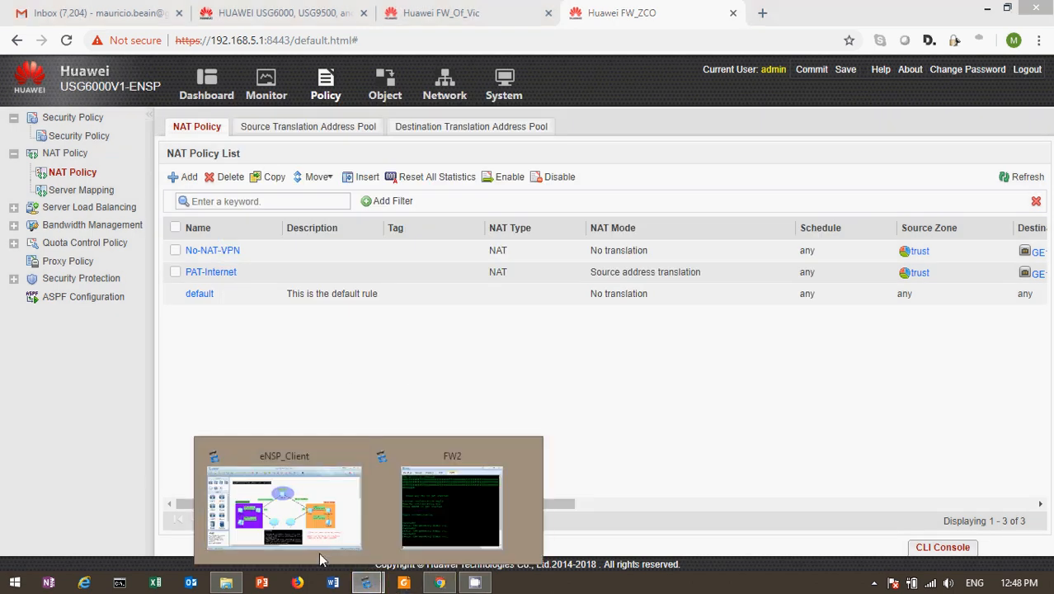
{"action": "left_click", "coordinate": [322, 556]}
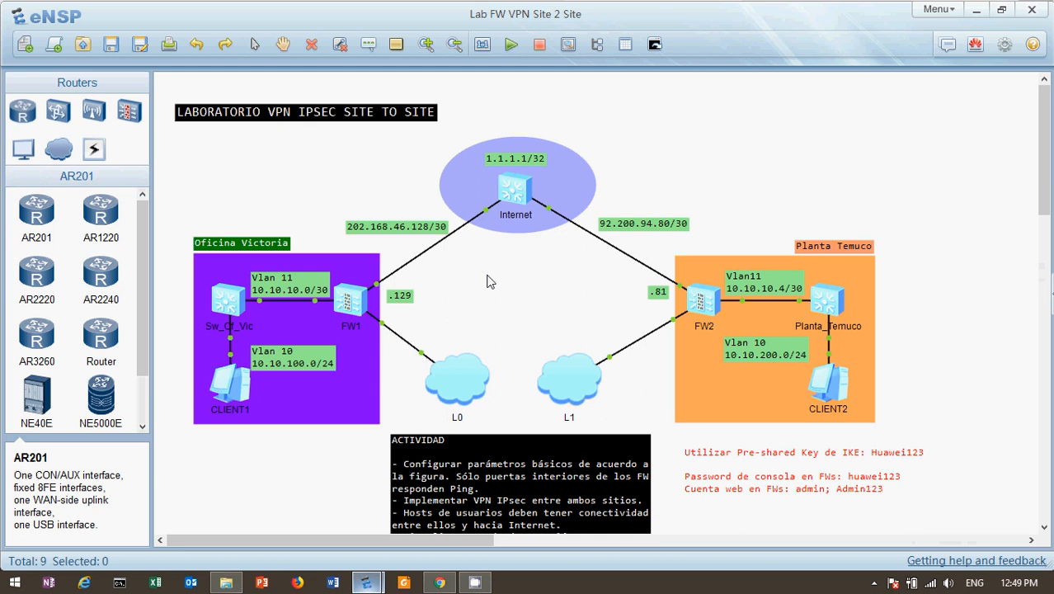
{"action": "left_click", "coordinate": [439, 582]}
{"action": "left_click", "coordinate": [460, 17]}
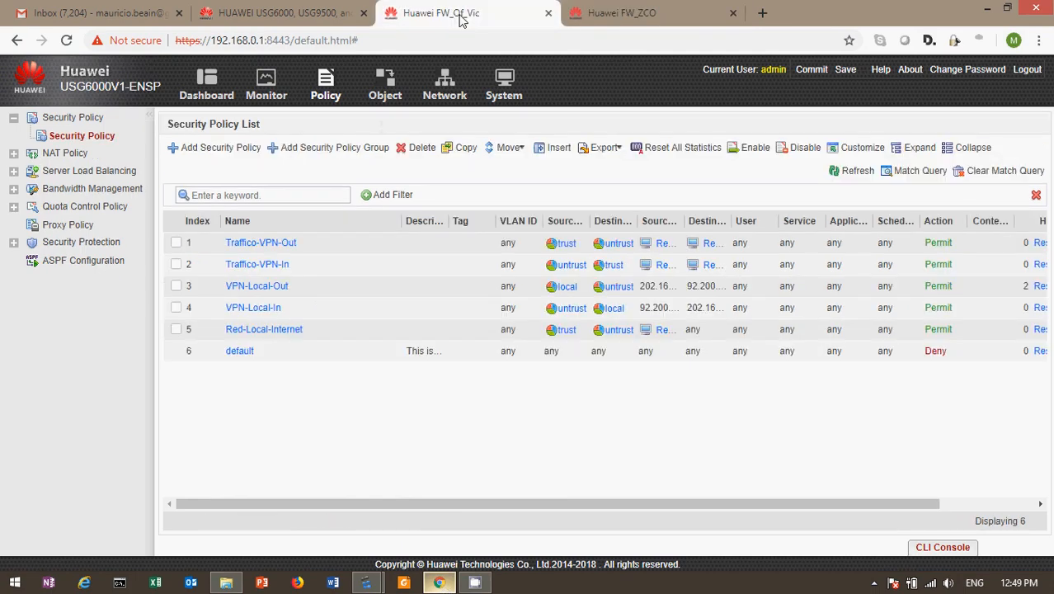
{"action": "left_click", "coordinate": [666, 17]}
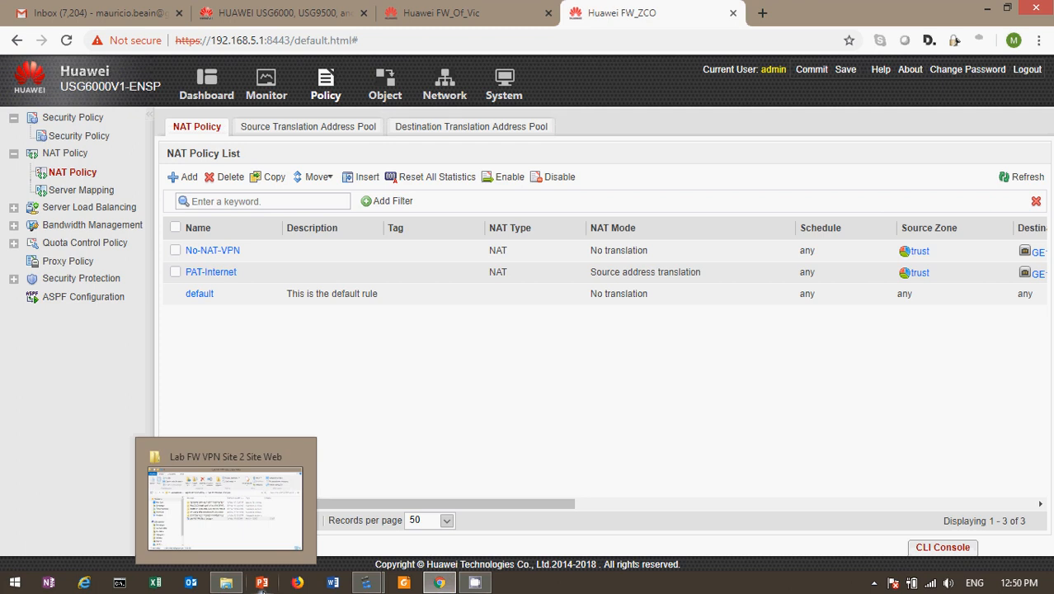
Step: Bring up the eNSP topology and briefly open and close CLIENT1's and CLIENT2's windows
{"action": "mouse_move", "coordinate": [366, 582]}
{"action": "left_click", "coordinate": [301, 524]}
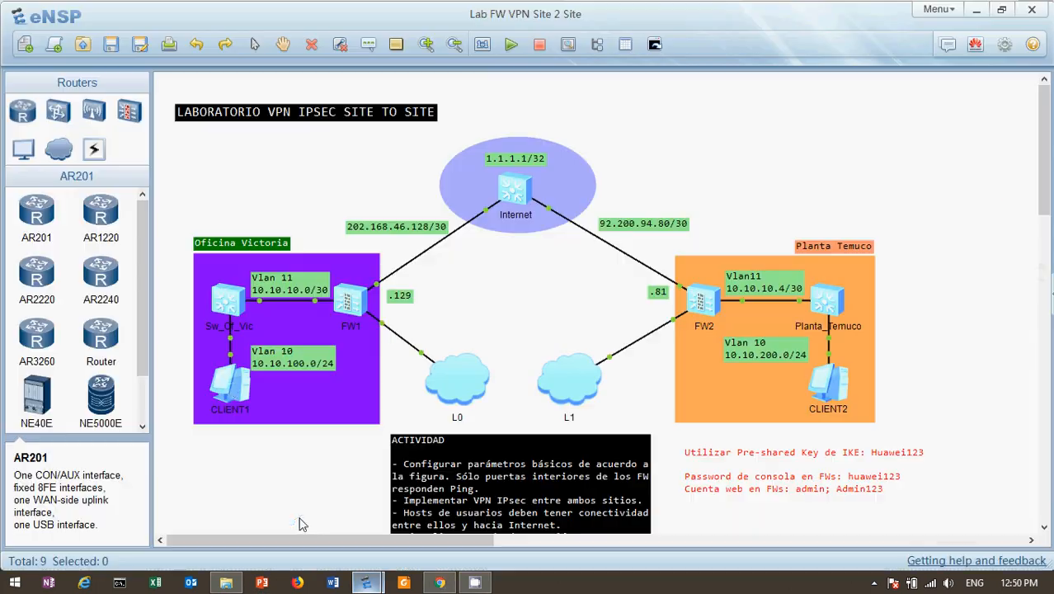
{"action": "double_click", "coordinate": [231, 390]}
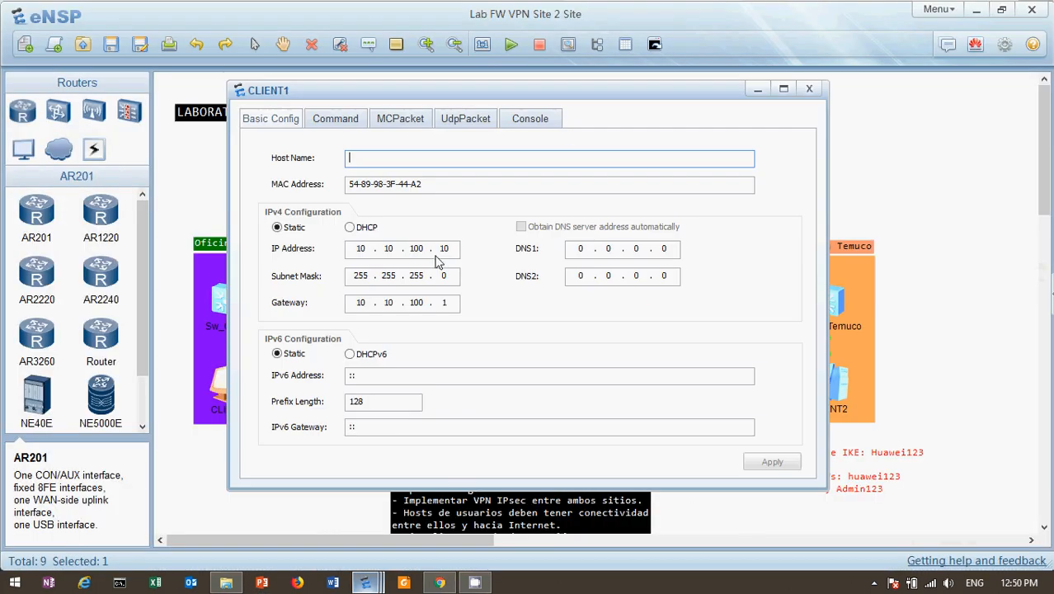
{"action": "left_click", "coordinate": [865, 162]}
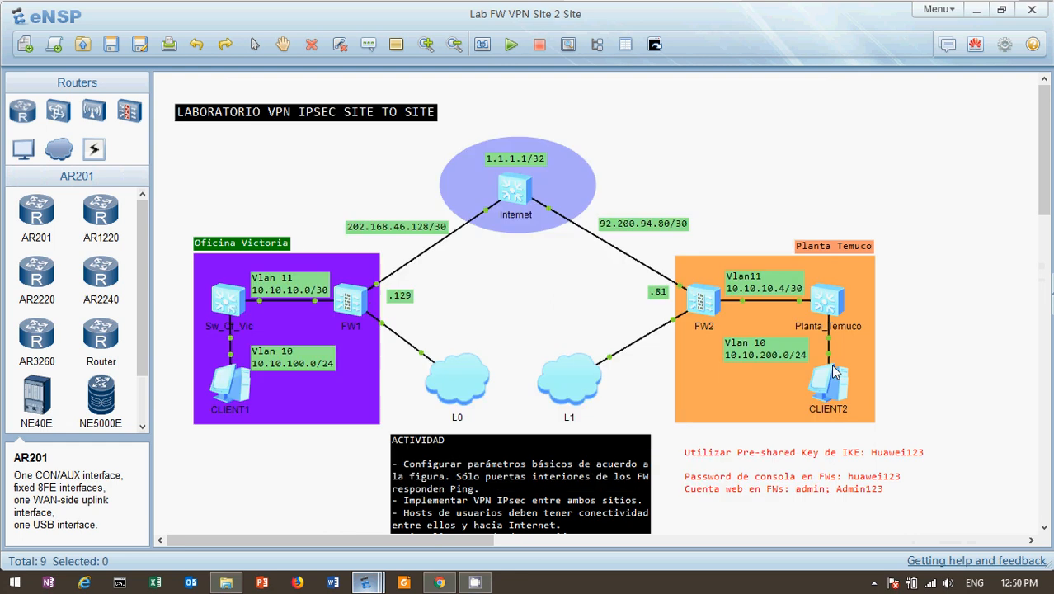
{"action": "double_click", "coordinate": [835, 373]}
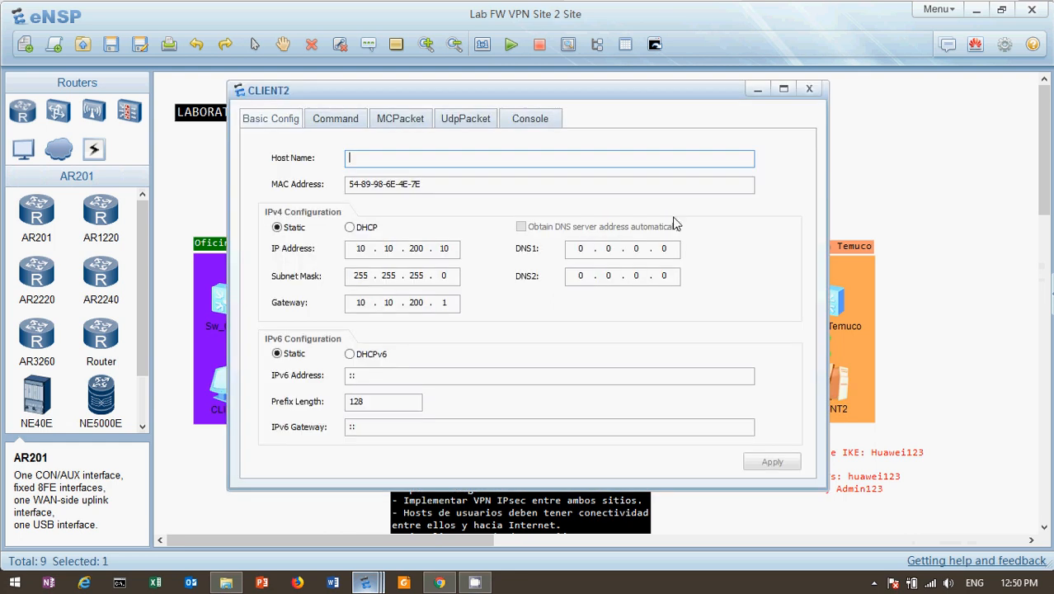
{"action": "left_click", "coordinate": [876, 147]}
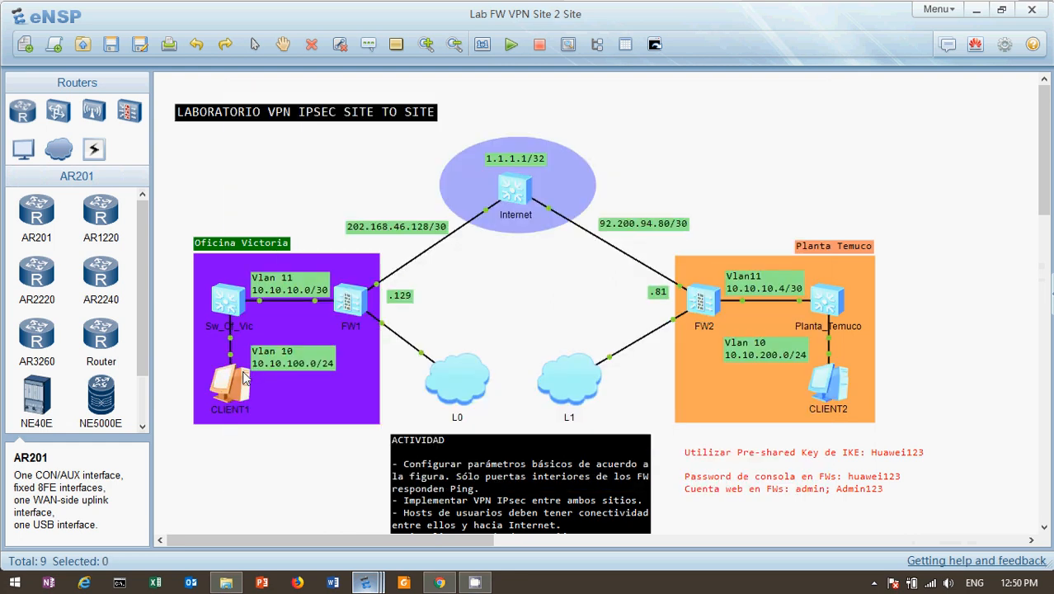
Step: Run 'ping 1.1.1.1' from CLIENT1's command line
{"action": "double_click", "coordinate": [239, 381]}
{"action": "left_click", "coordinate": [330, 118]}
{"action": "type", "text": "p"}
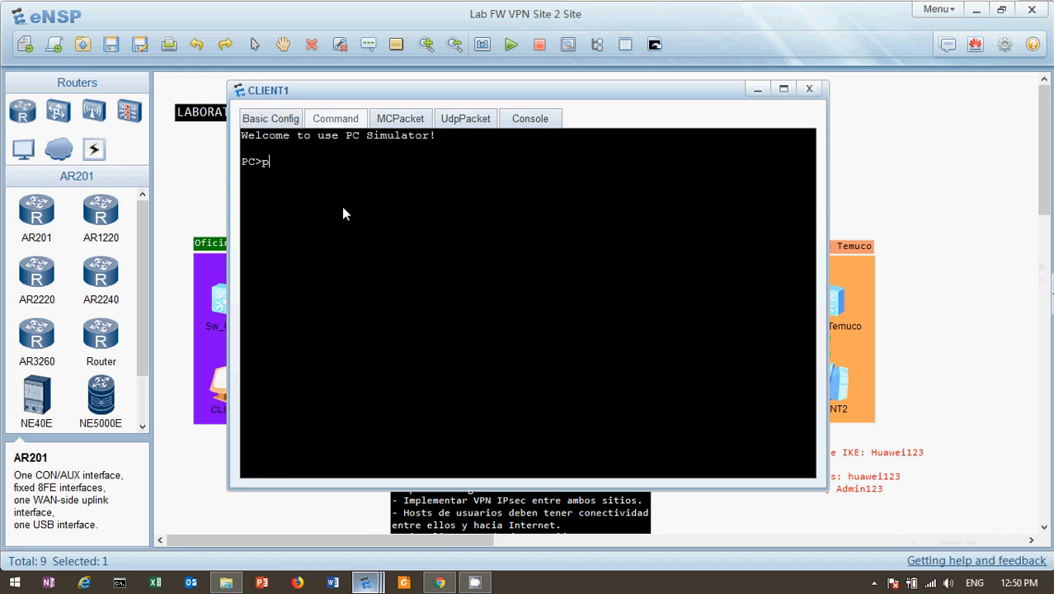
{"action": "type", "text": "ing 1.1.1.1"}
{"action": "key", "text": "Return"}
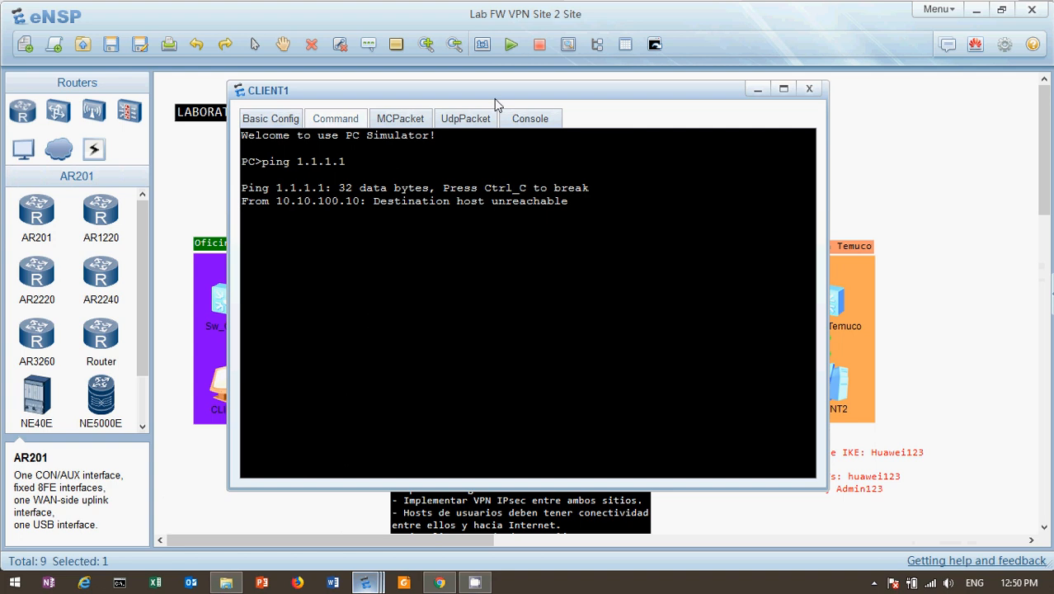
{"action": "left_click_drag", "start_coordinate": [506, 99], "coordinate": [541, 205]}
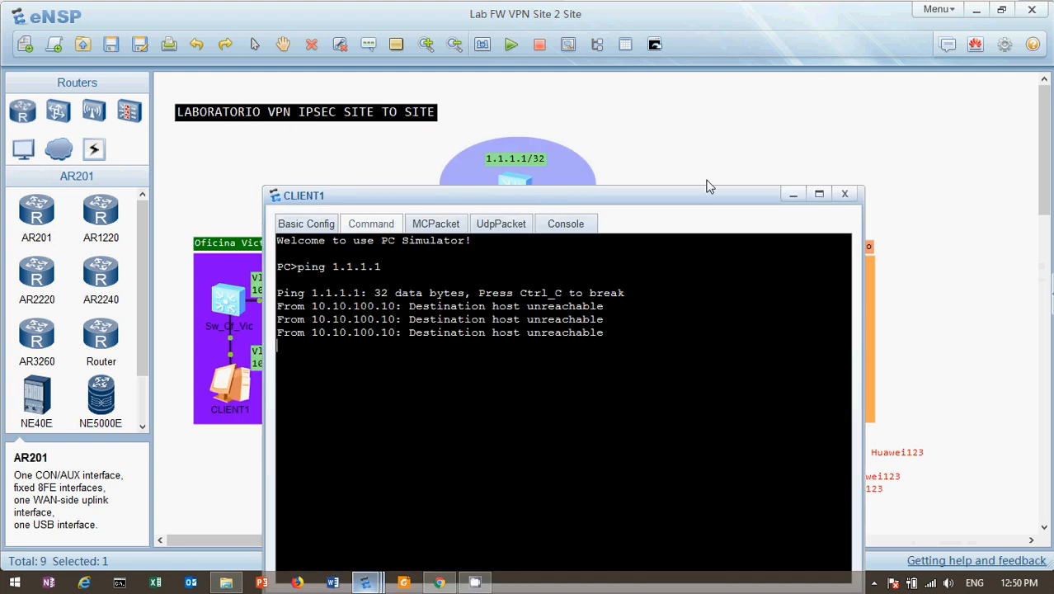
Step: Repeat CLIENT1's ping to 1.1.1.1 until five replies come back
{"action": "left_click", "coordinate": [675, 147]}
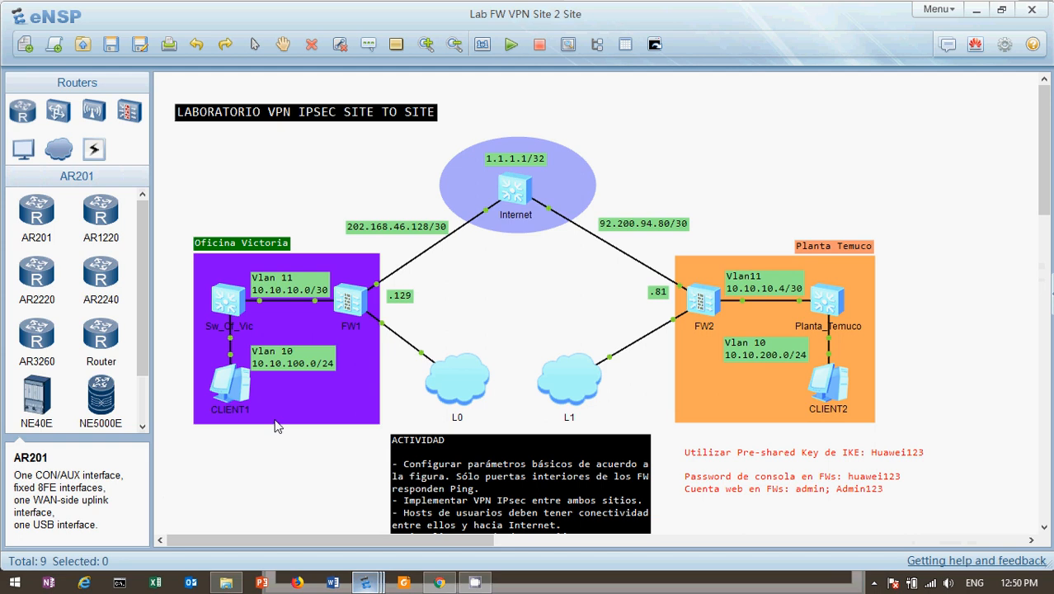
{"action": "double_click", "coordinate": [245, 394]}
{"action": "key", "text": "Up"}
{"action": "key", "text": "Return"}
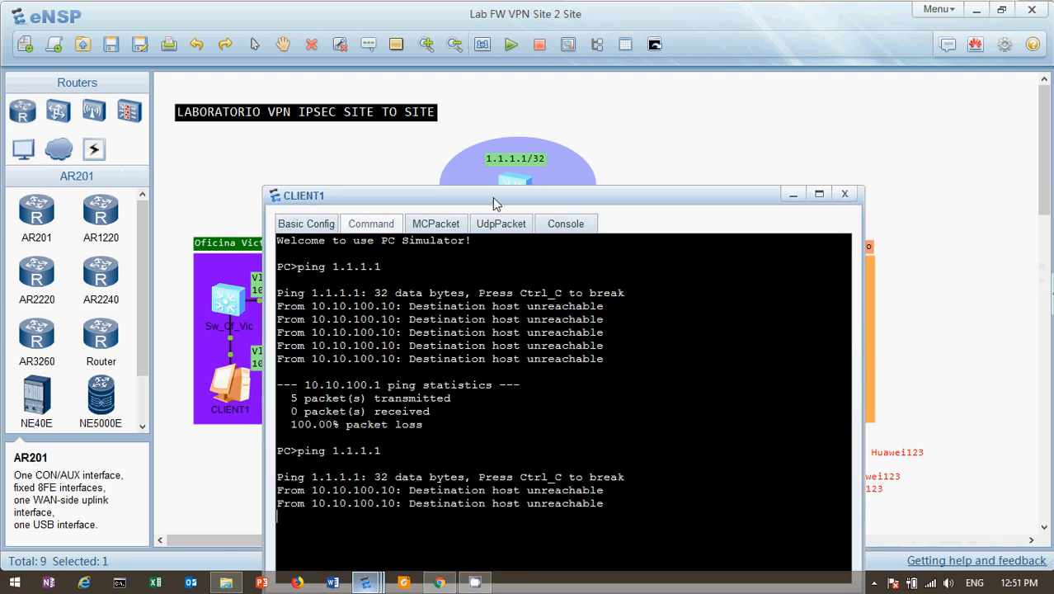
{"action": "left_click_drag", "start_coordinate": [492, 197], "coordinate": [502, 128]}
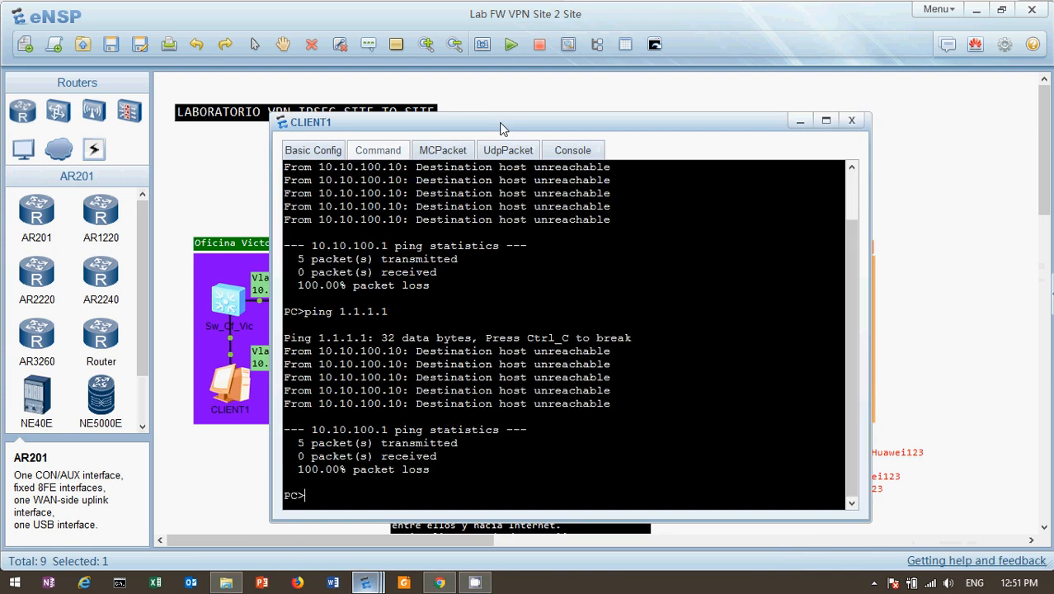
{"action": "key", "text": "Up"}
{"action": "key", "text": "Return"}
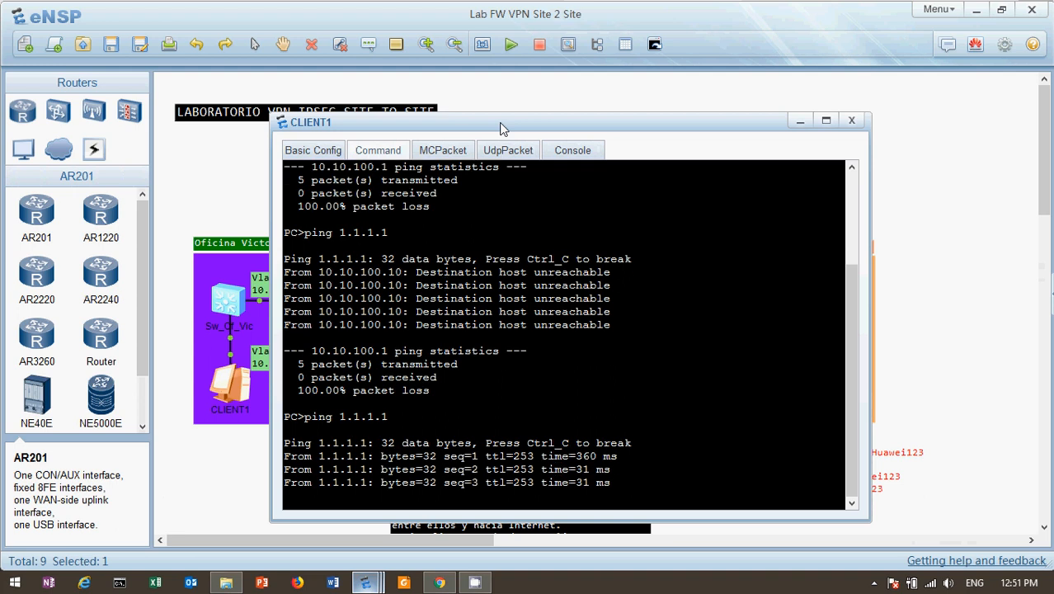
{"action": "left_click", "coordinate": [235, 156]}
Step: Ping 1.1.1.1 from CLIENT2's command line
{"action": "left_click", "coordinate": [825, 383]}
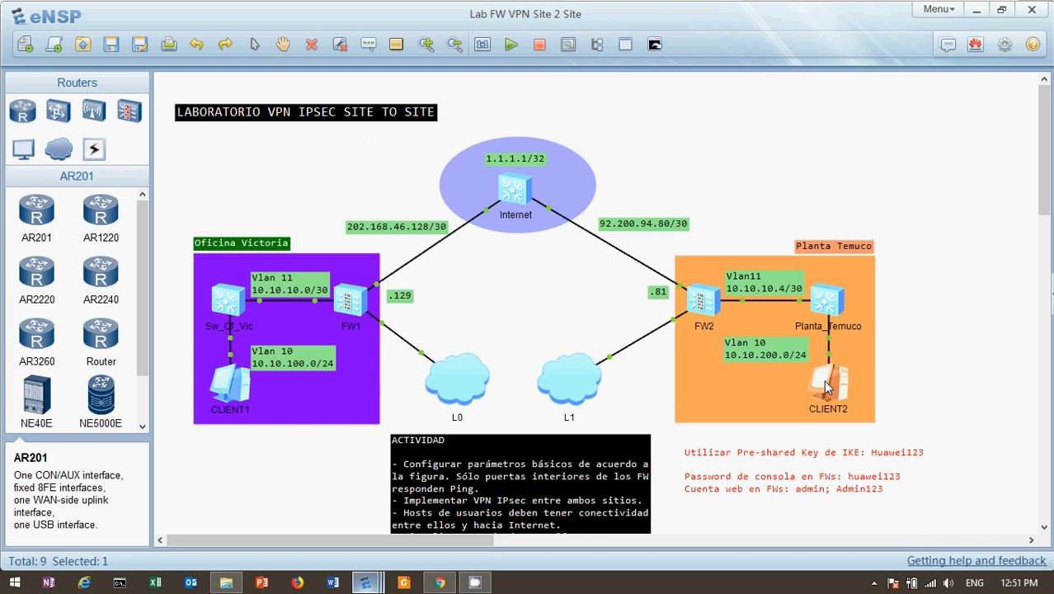
{"action": "double_click", "coordinate": [827, 385]}
{"action": "left_click", "coordinate": [338, 119]}
{"action": "type", "text": "p"}
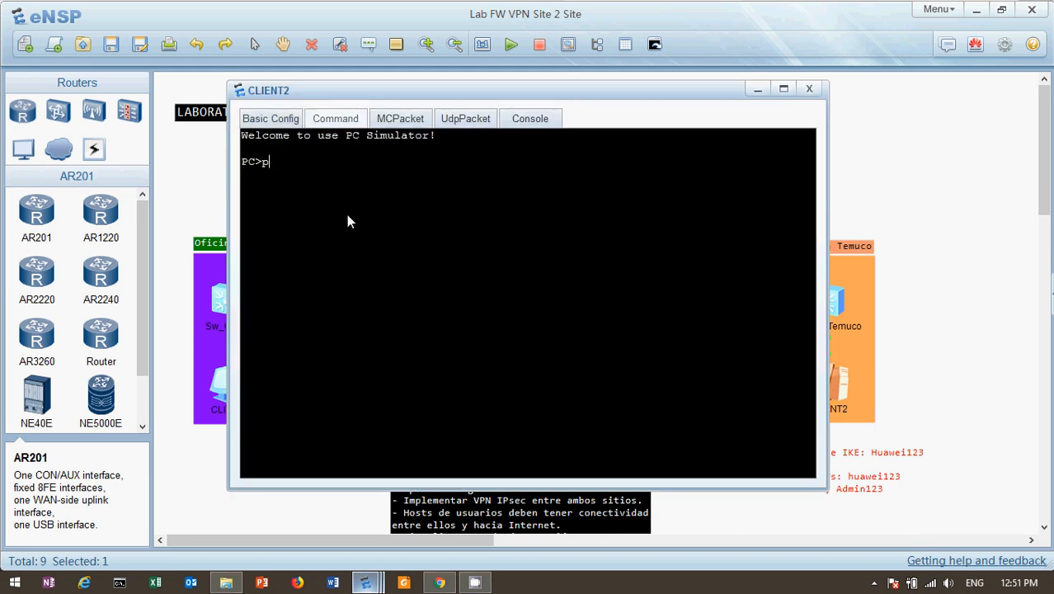
{"action": "type", "text": "ing 1.1.1.1"}
{"action": "key", "text": "Return"}
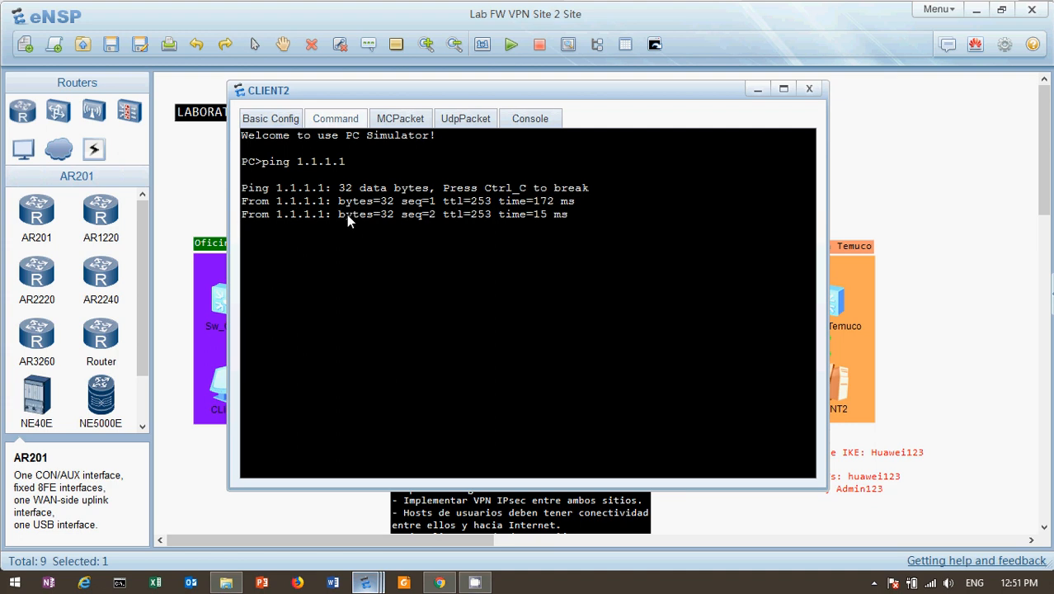
{"action": "left_click", "coordinate": [870, 175]}
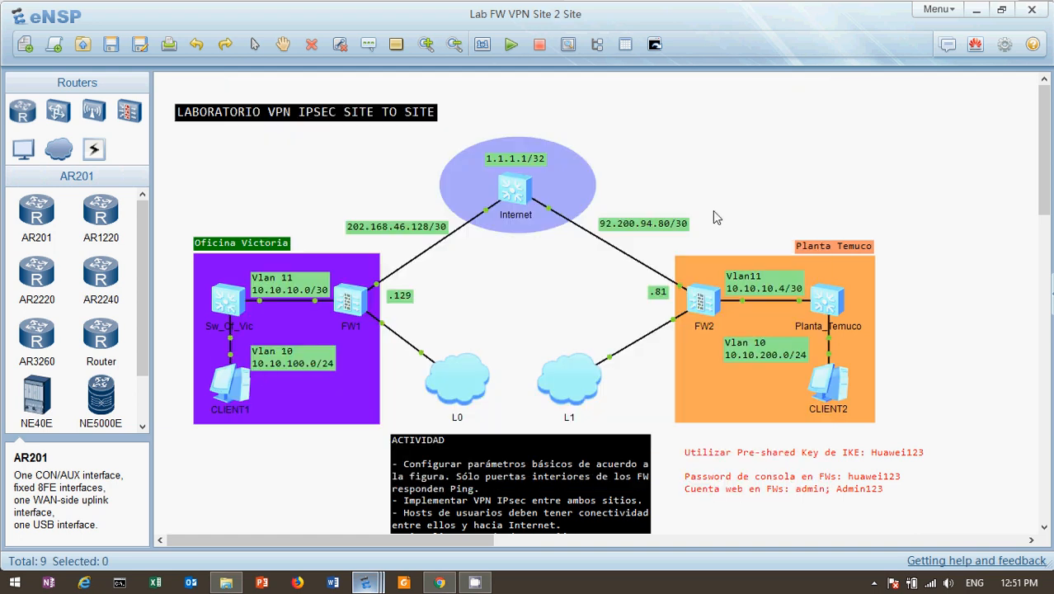
Step: Ping CLIENT2 at 10.10.200.10 from CLIENT1, getting 0% packet loss
{"action": "double_click", "coordinate": [213, 382]}
{"action": "type", "text": "pi"}
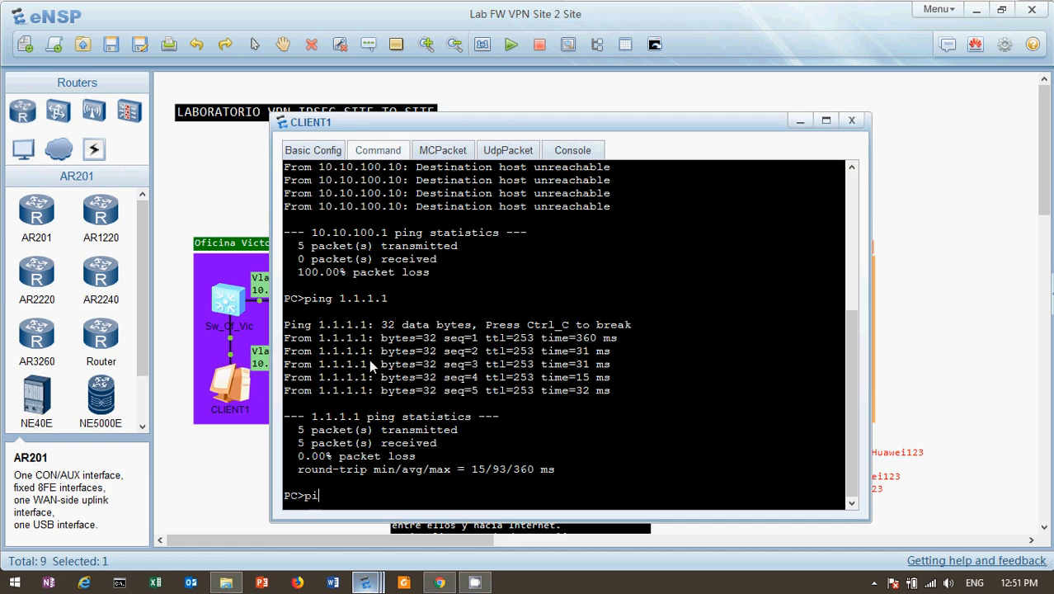
{"action": "type", "text": "ng 10.10.200.10"}
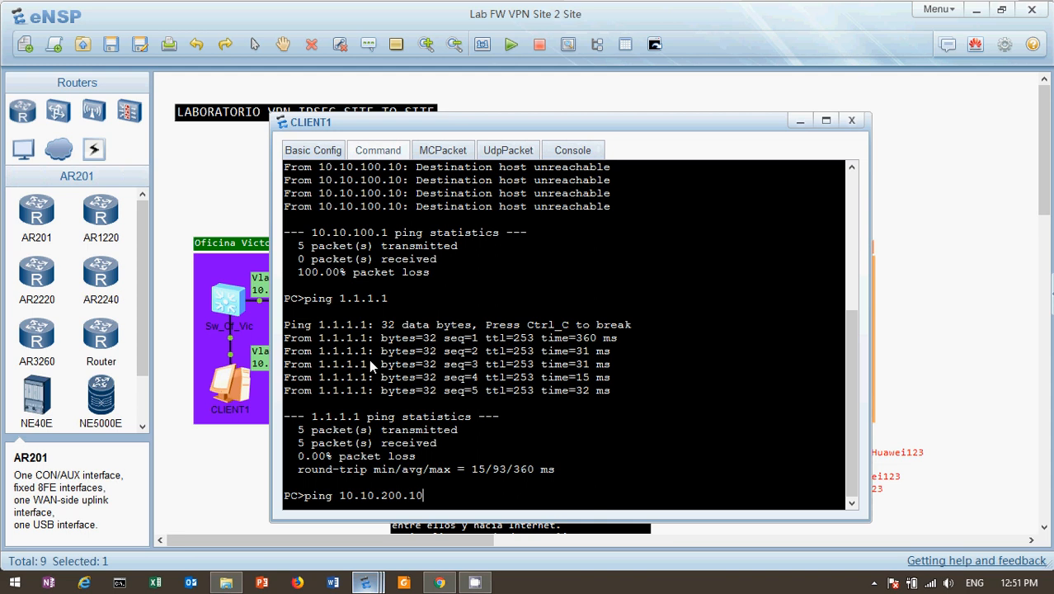
{"action": "key", "text": "Return"}
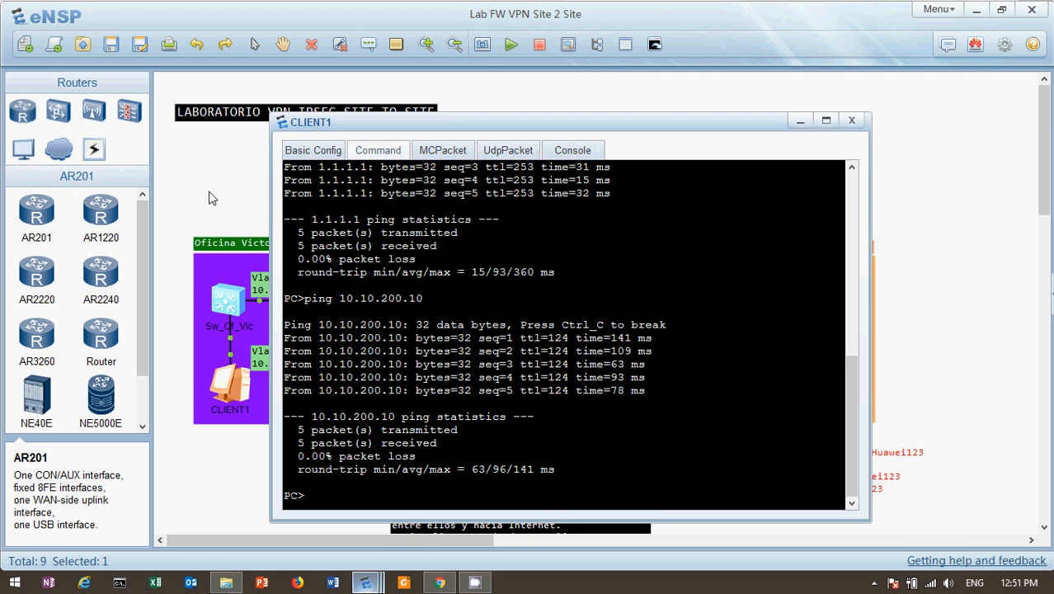
{"action": "left_click", "coordinate": [209, 198]}
Step: Switch to FW_Of_Vic's browser tab and open Network > IPSec > Monitor
{"action": "left_click", "coordinate": [443, 582]}
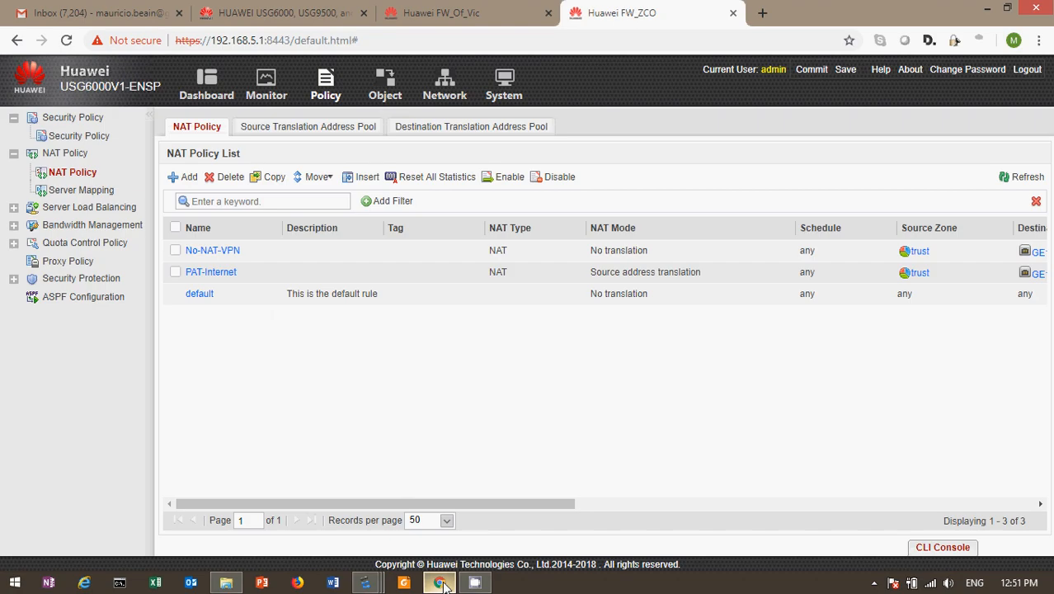
{"action": "left_click", "coordinate": [462, 14]}
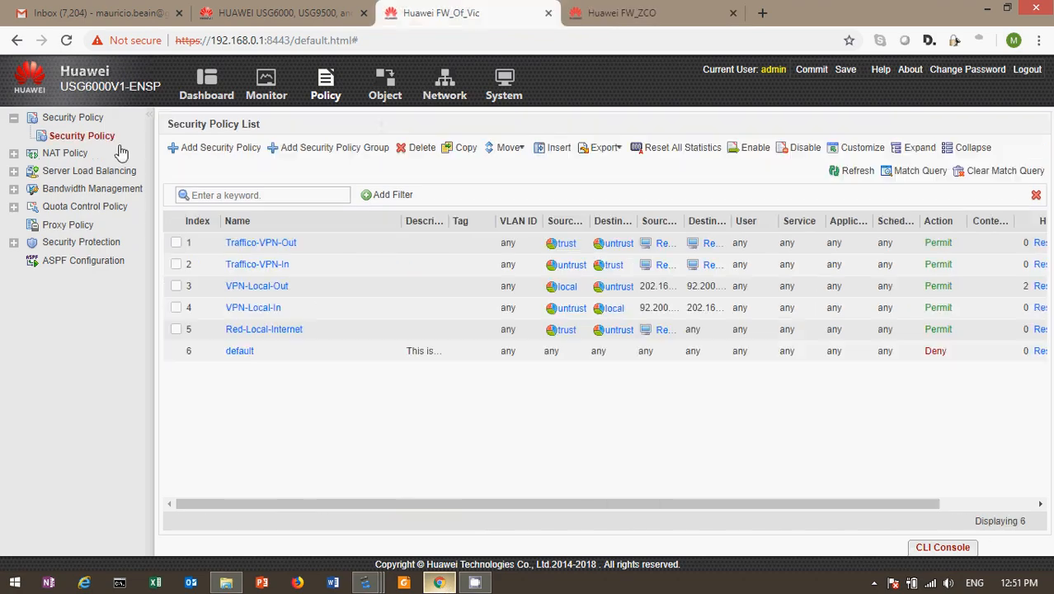
{"action": "left_click", "coordinate": [424, 97]}
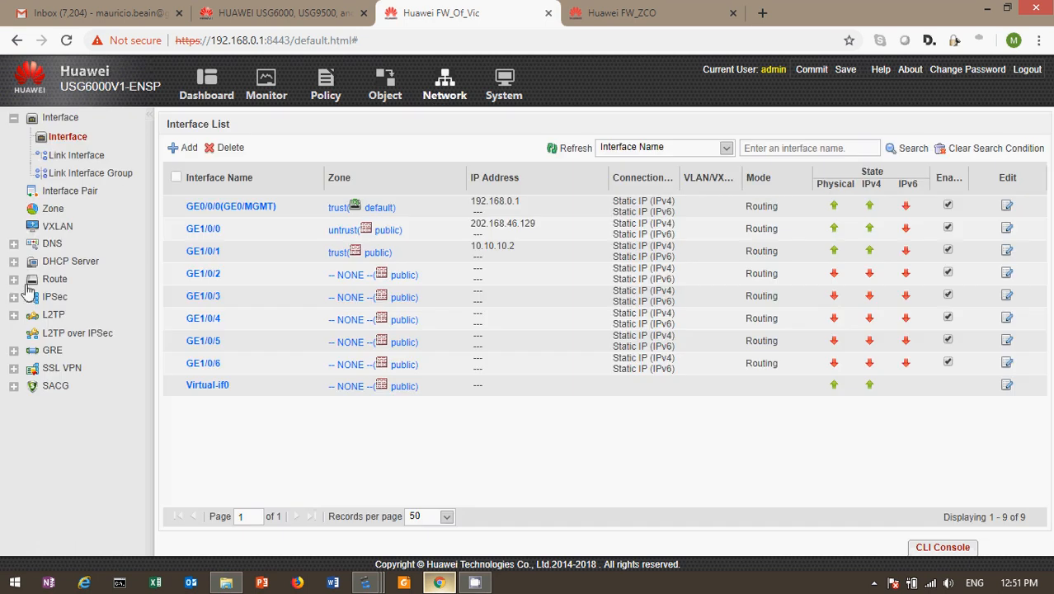
{"action": "left_click", "coordinate": [14, 298]}
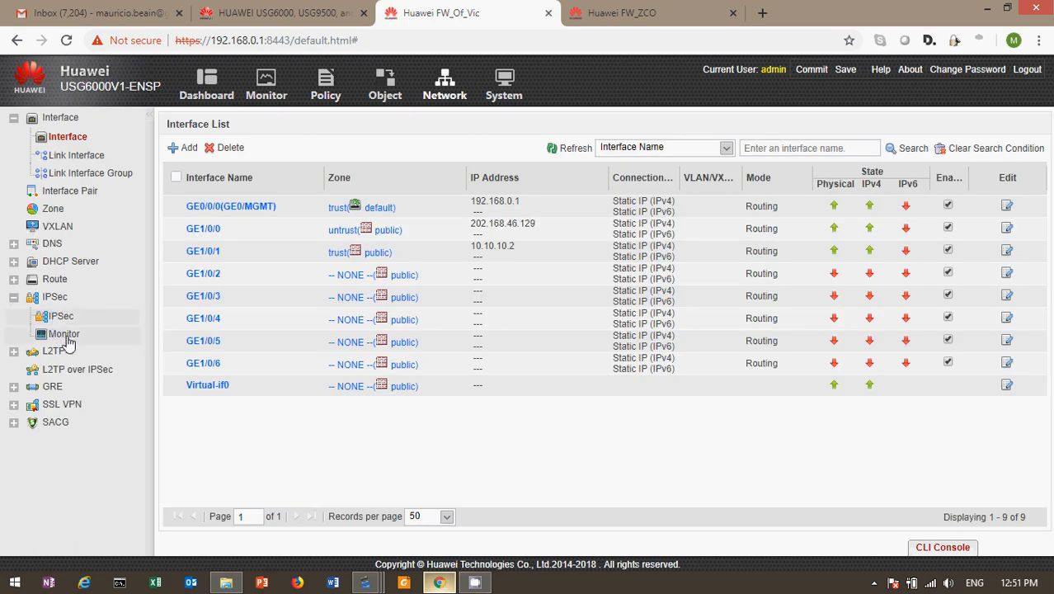
{"action": "left_click", "coordinate": [64, 334]}
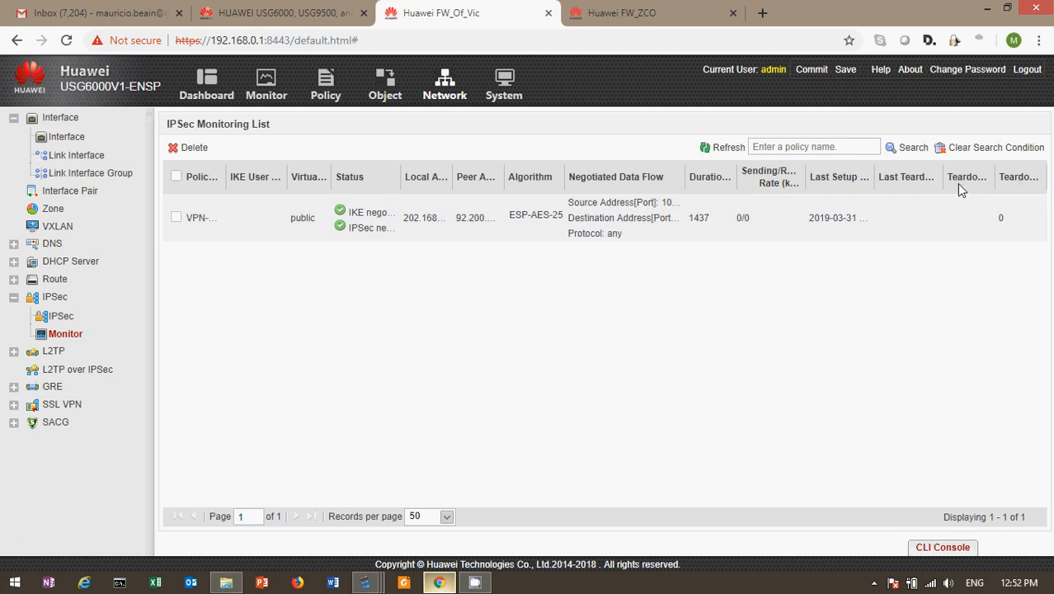
Step: Refresh the tunnel list and widen the Negotiated Data Flow, Algorithm and Policy Name columns
{"action": "left_click", "coordinate": [176, 217]}
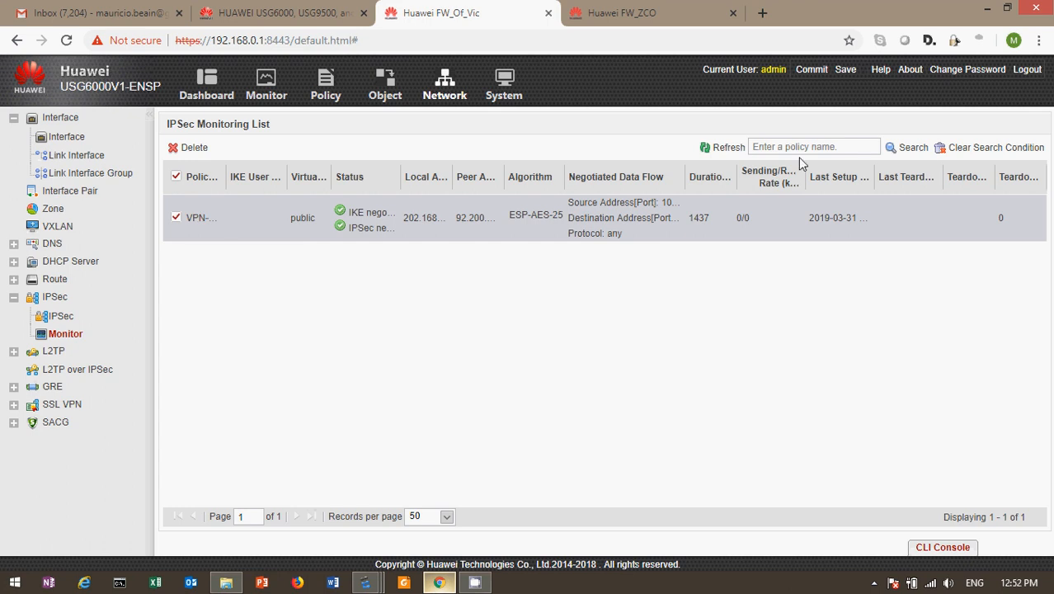
{"action": "left_click", "coordinate": [960, 147]}
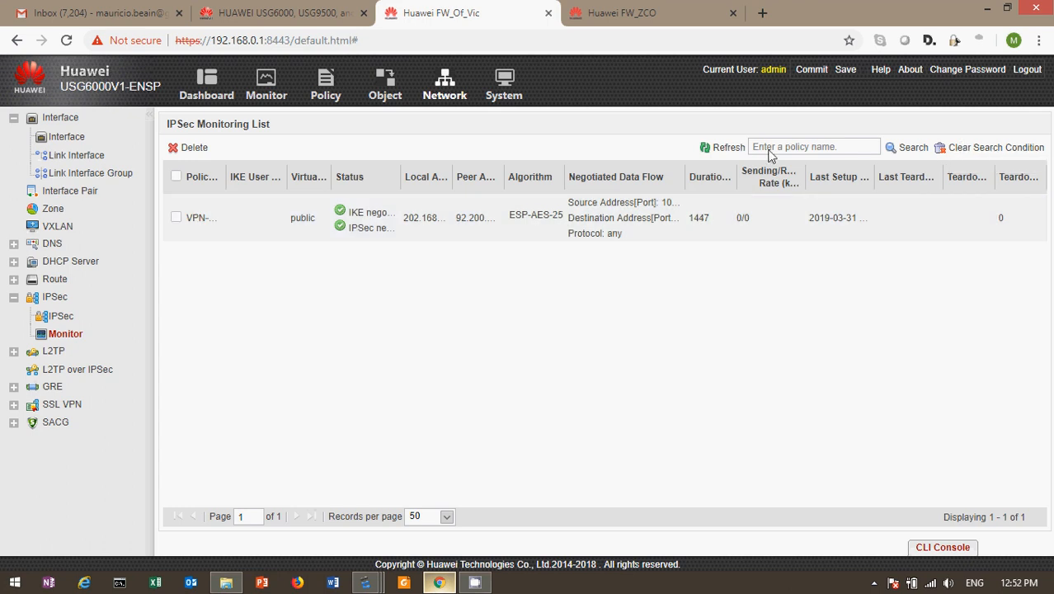
{"action": "left_click", "coordinate": [719, 157]}
{"action": "left_click_drag", "start_coordinate": [685, 175], "coordinate": [731, 168]}
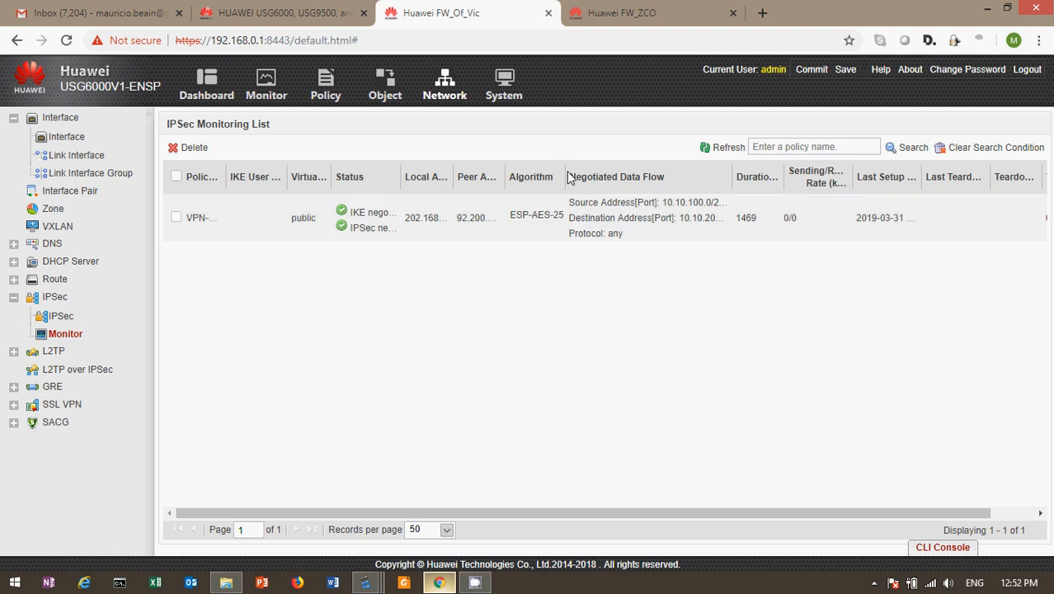
{"action": "left_click_drag", "start_coordinate": [564, 176], "coordinate": [635, 173]}
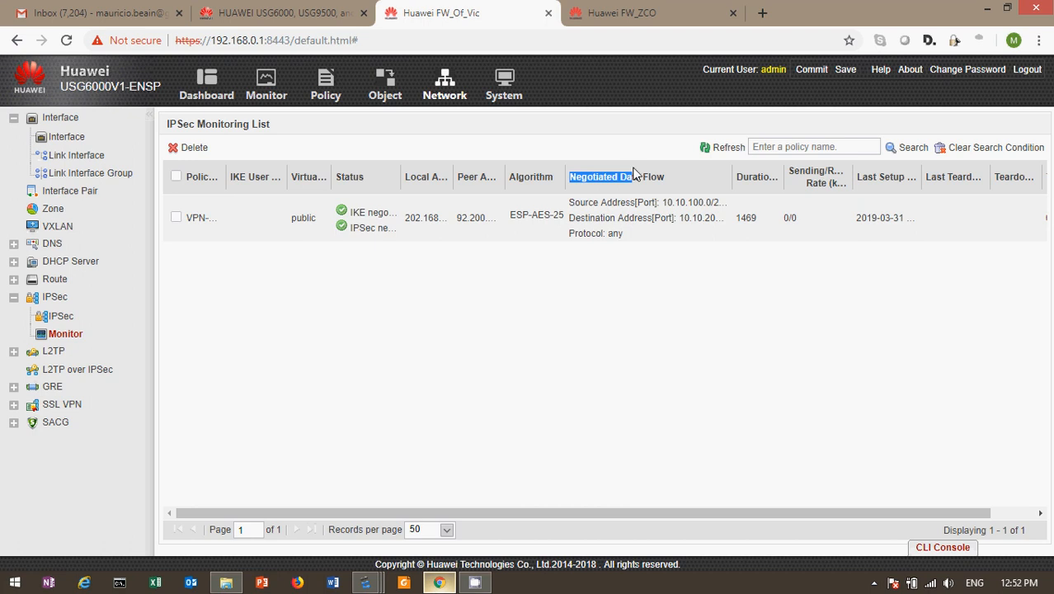
{"action": "left_click_drag", "start_coordinate": [565, 176], "coordinate": [625, 173]}
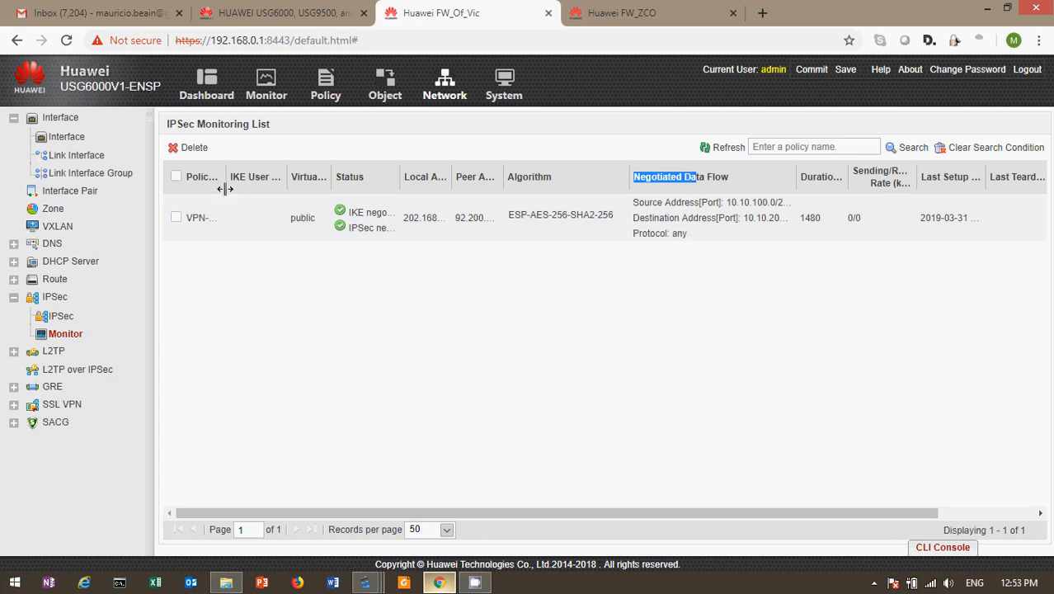
{"action": "left_click_drag", "start_coordinate": [226, 177], "coordinate": [271, 179]}
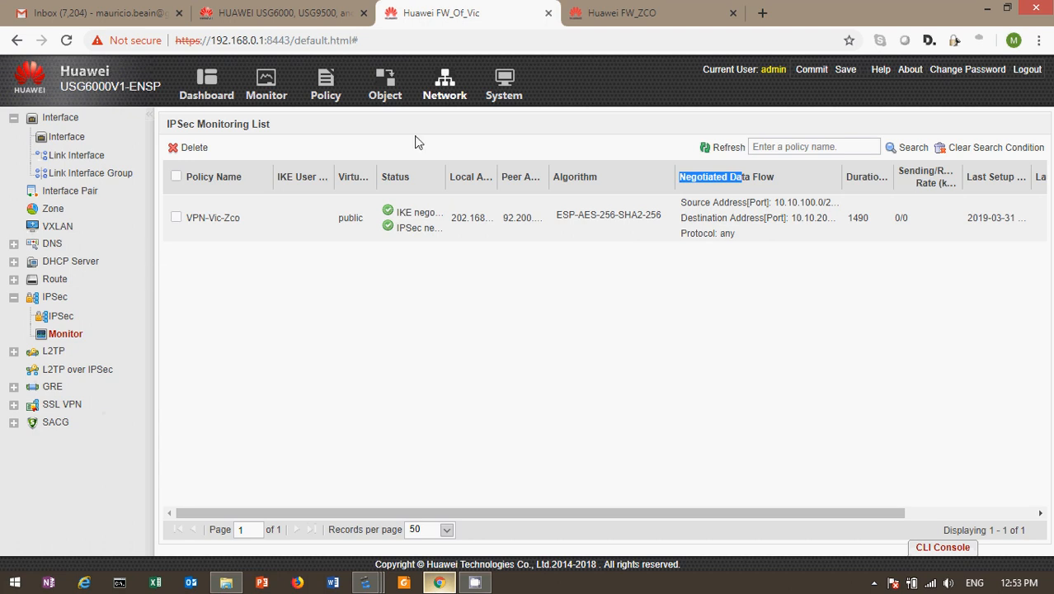
Step: Show FW_Of_Vic's Interface List, then bring the eNSP topology window back to the front
{"action": "left_click", "coordinate": [265, 89]}
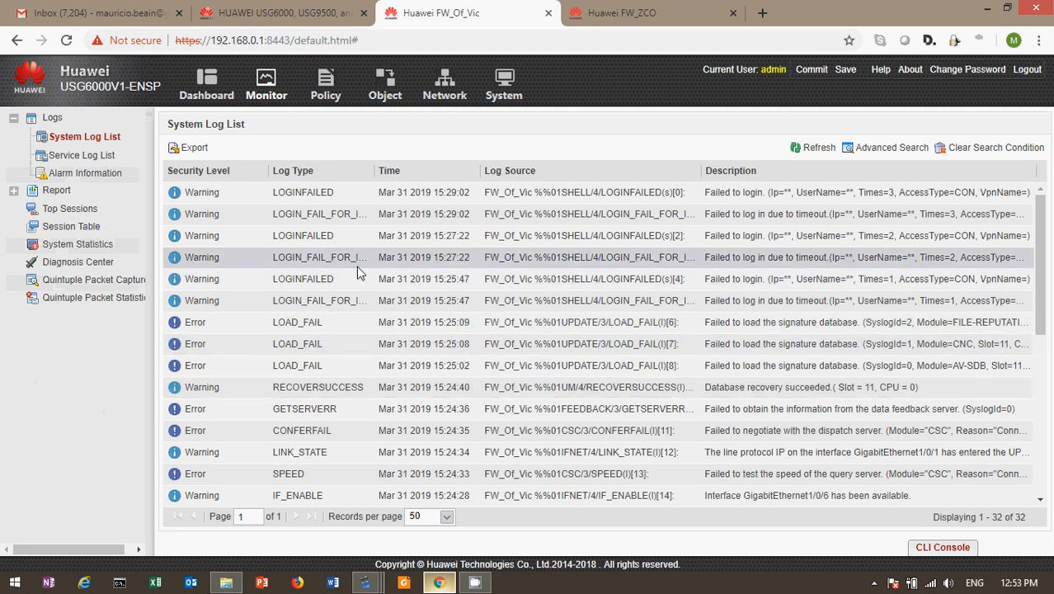
{"action": "left_click", "coordinate": [443, 89]}
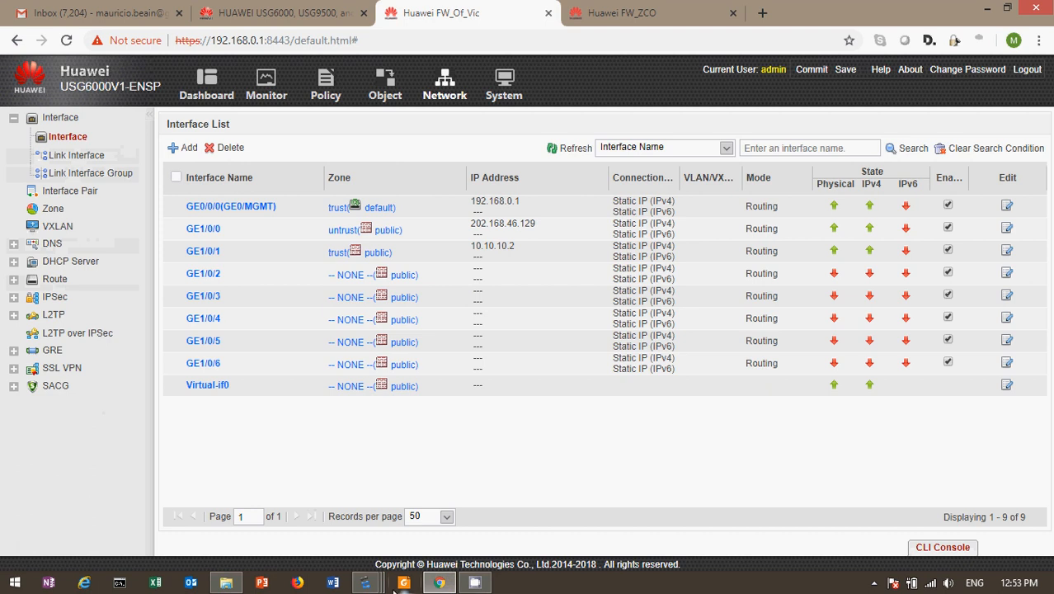
{"action": "left_click", "coordinate": [363, 584]}
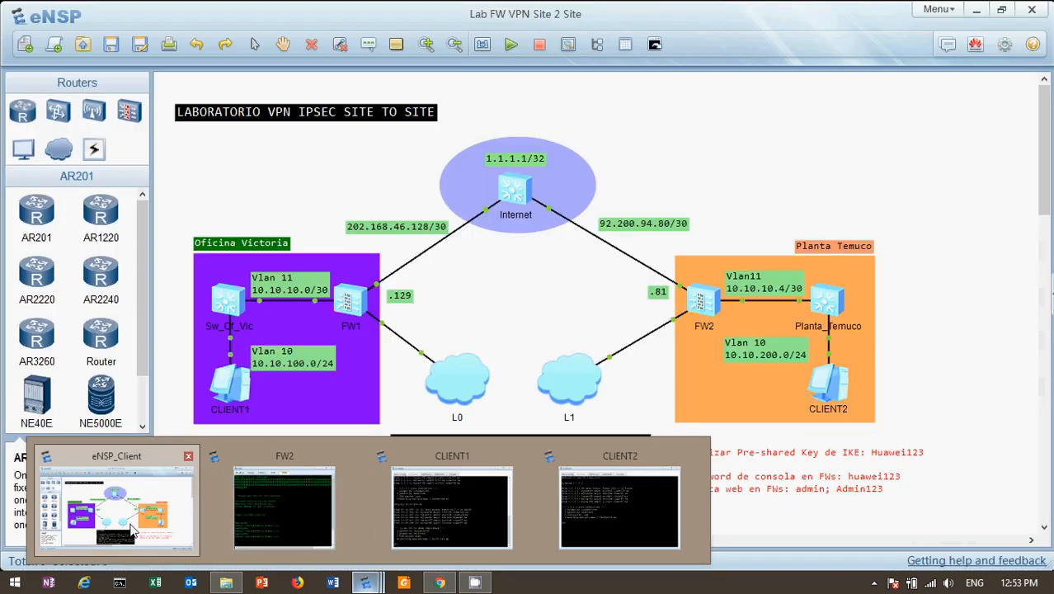
{"action": "left_click", "coordinate": [116, 503]}
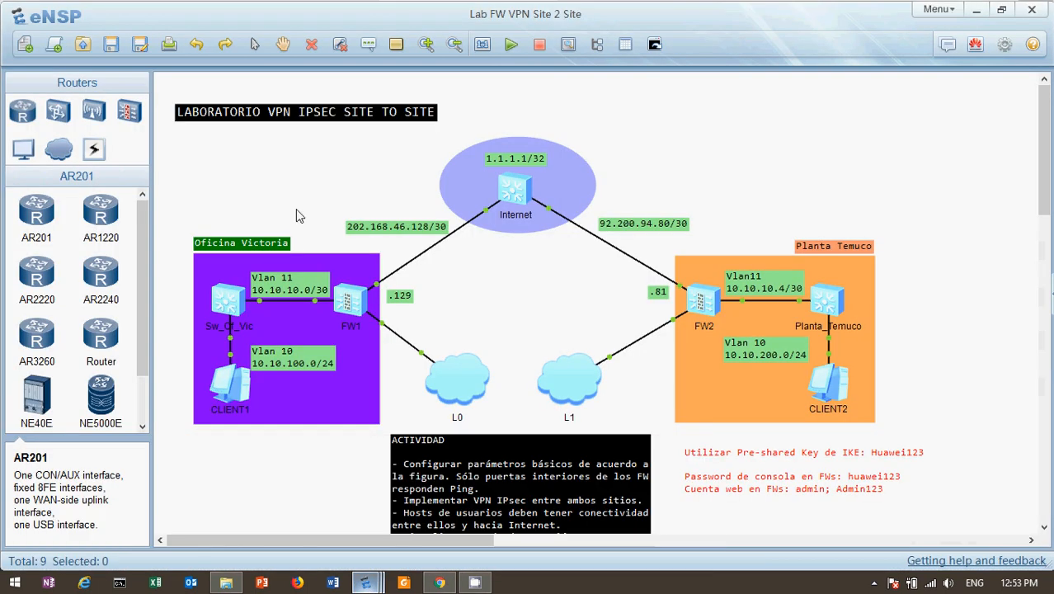